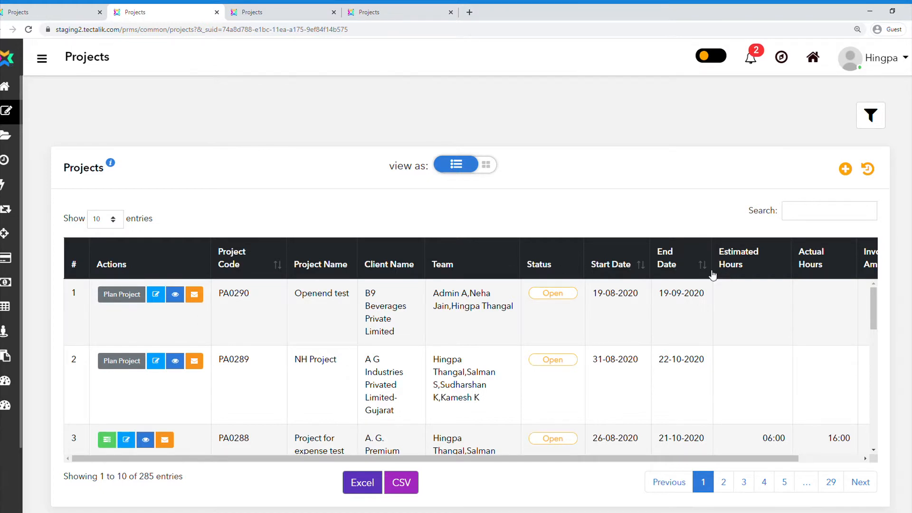
- Switch the projects list to the card view and open the form for adding a new project
left_click(487, 165)
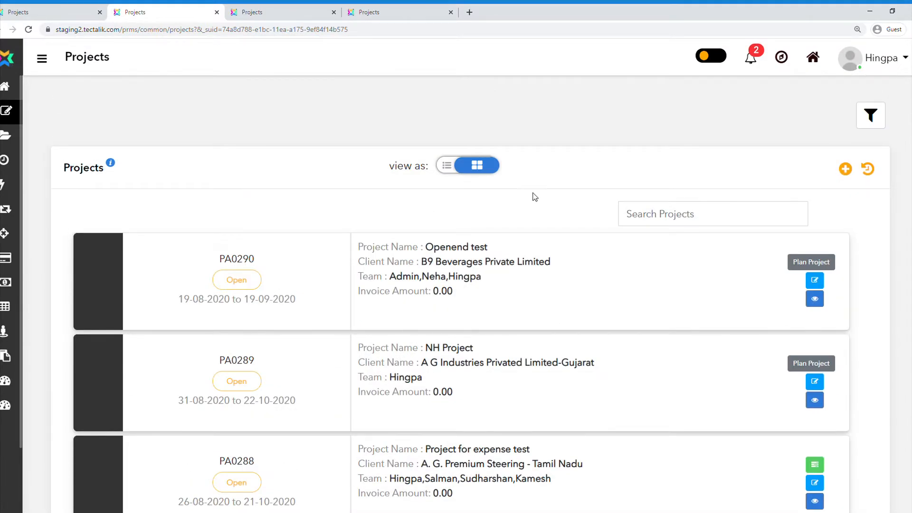
left_click(846, 169)
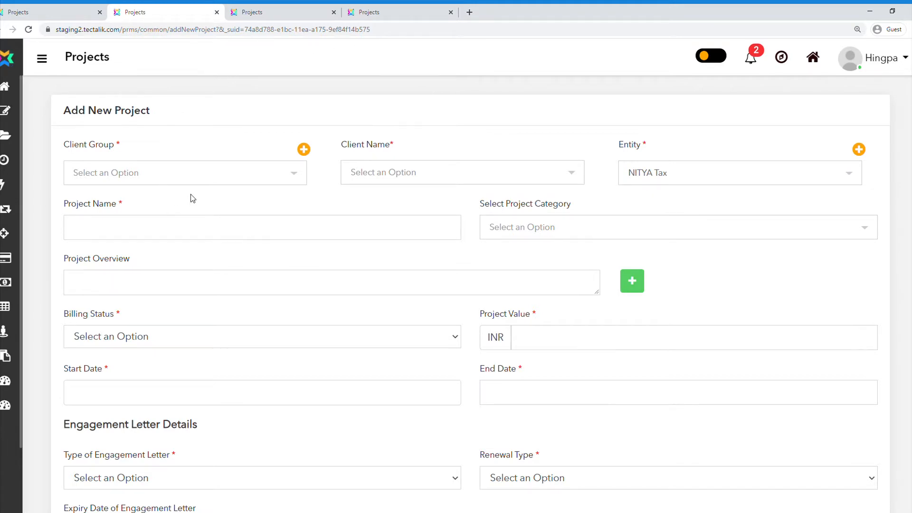
- Set the client group to A G Industries Private Limited, the client to A G Industries Privated Limited-Delhi and the entity to NGKA
left_click(284, 173)
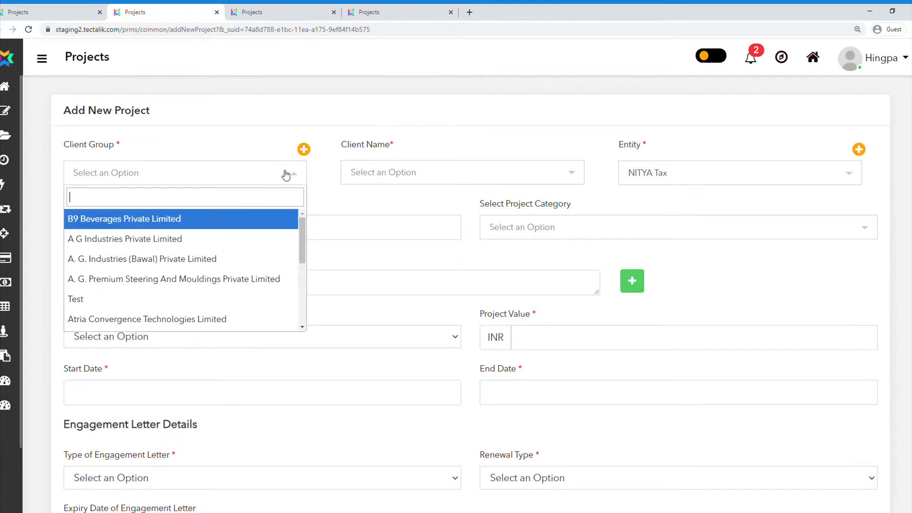
left_click(167, 240)
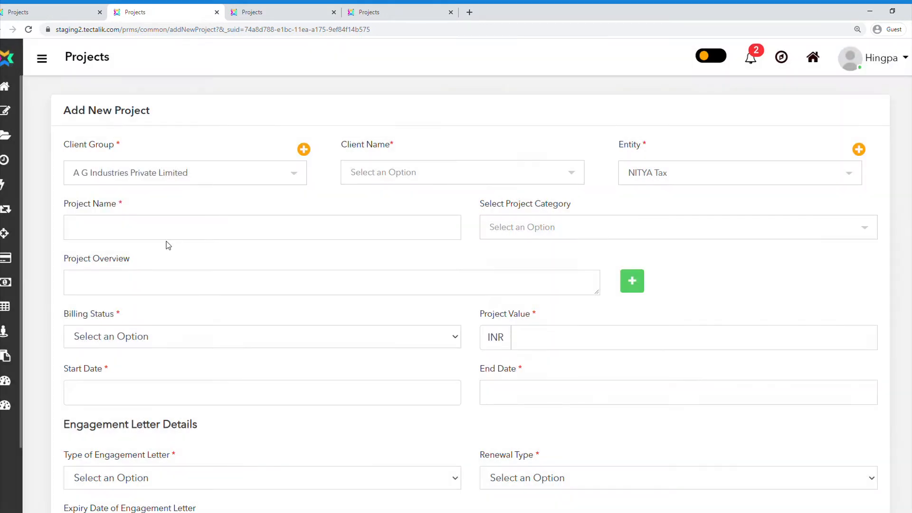
left_click(453, 174)
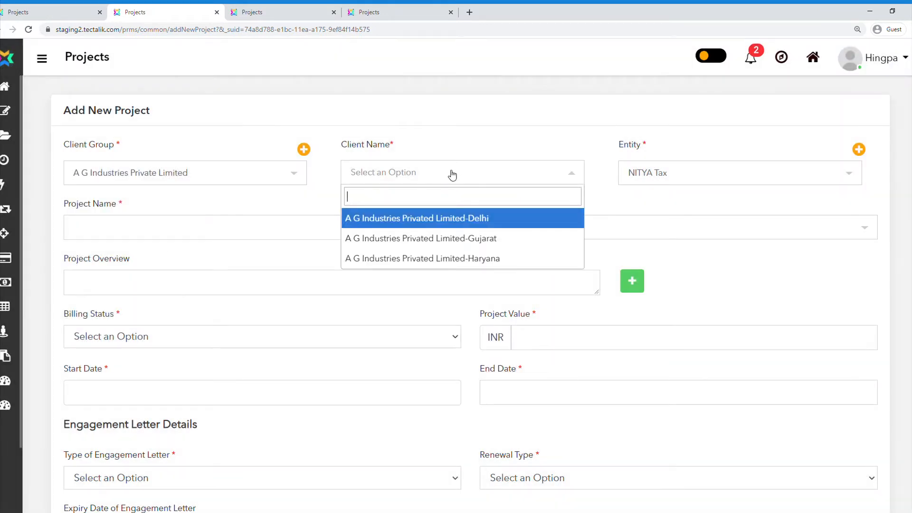
left_click(470, 220)
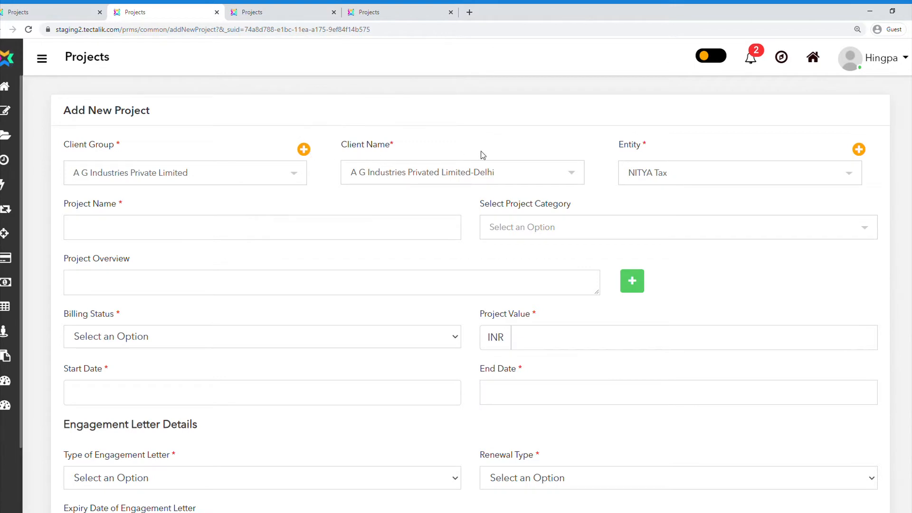
left_click(674, 171)
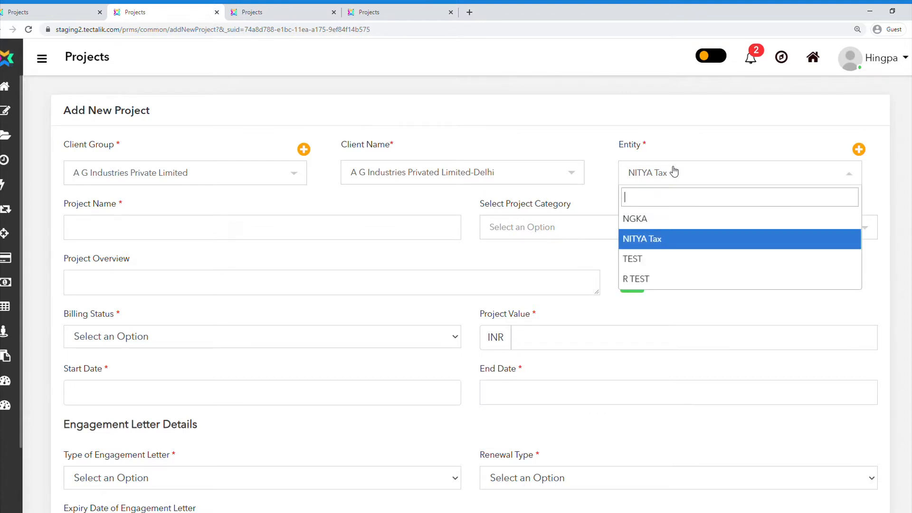
left_click(658, 220)
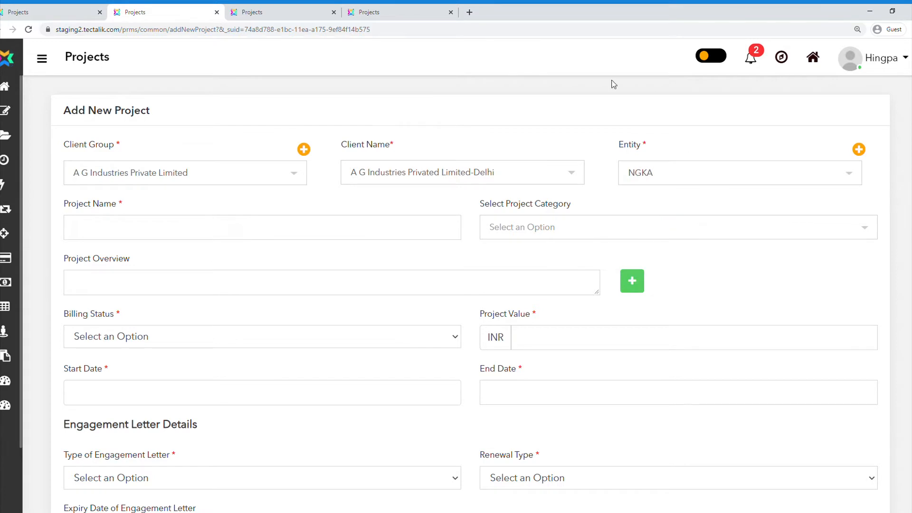
- Name the project "Retainer | AG Industries" and assign it the category Retainership (Indirect Taxes)
left_click(335, 240)
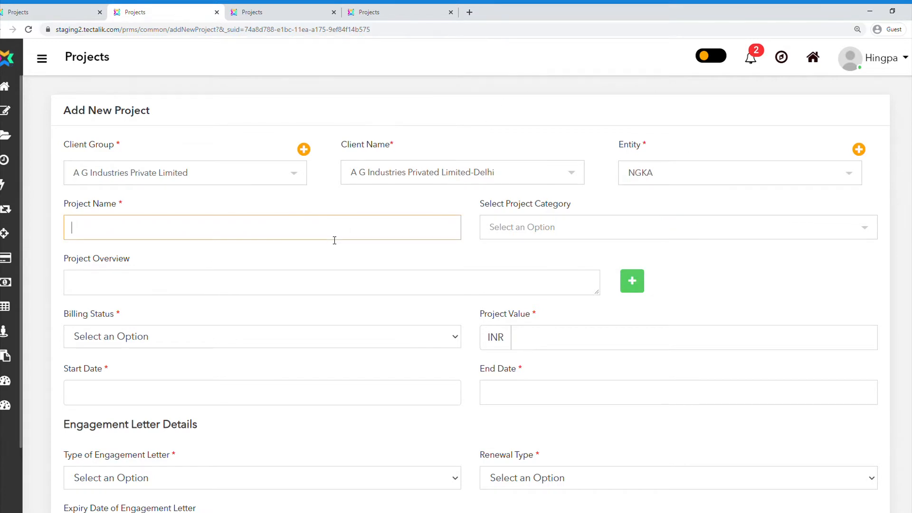
type("Retainer | AG Industries")
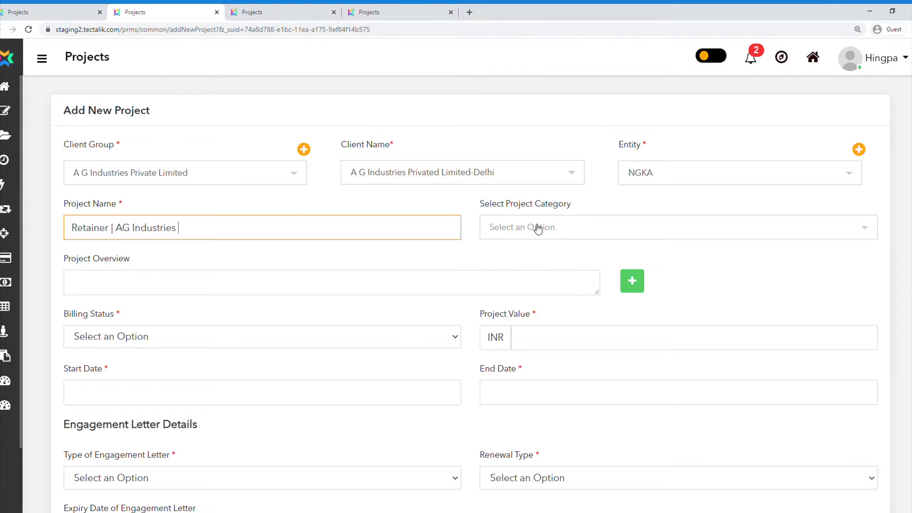
left_click(538, 229)
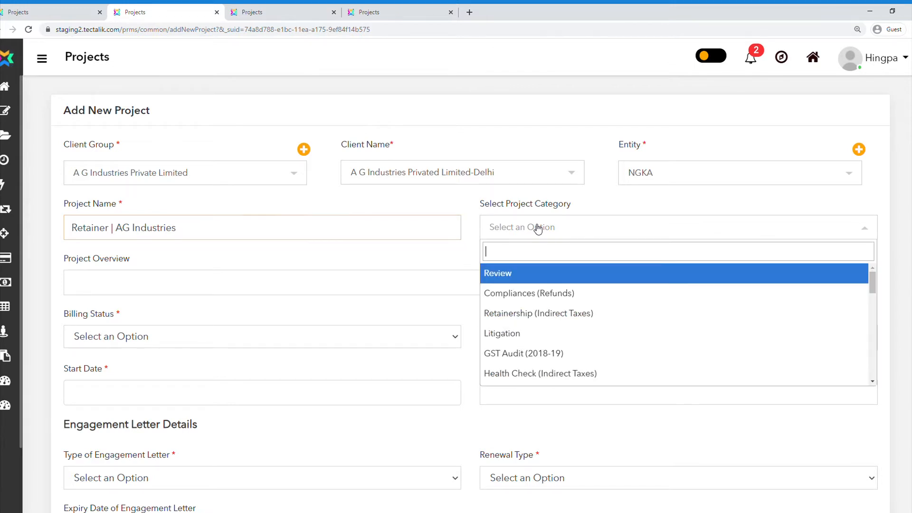
left_click(558, 314)
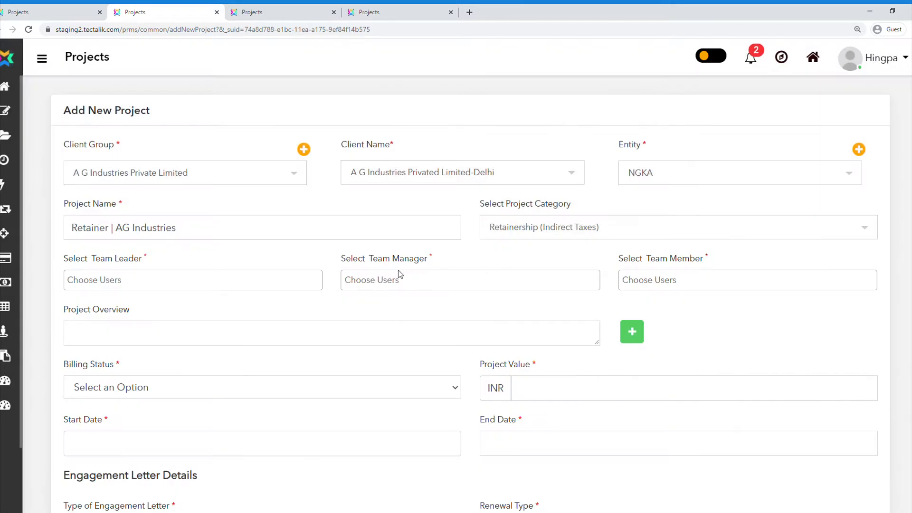
- Assign one user each as the project's team leader, team manager and team member
left_click(206, 286)
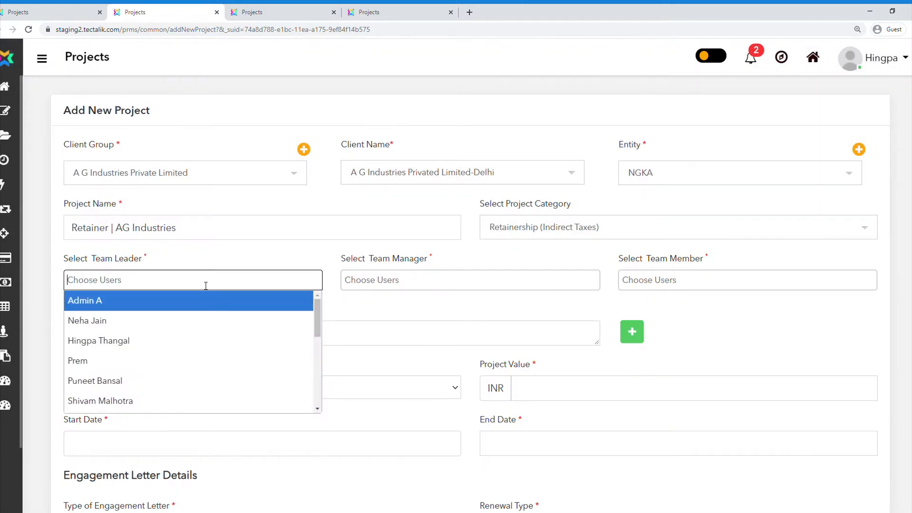
scroll(161, 349, "down", 5)
left_click(162, 349)
left_click(453, 287)
scroll(457, 369, "down", 5)
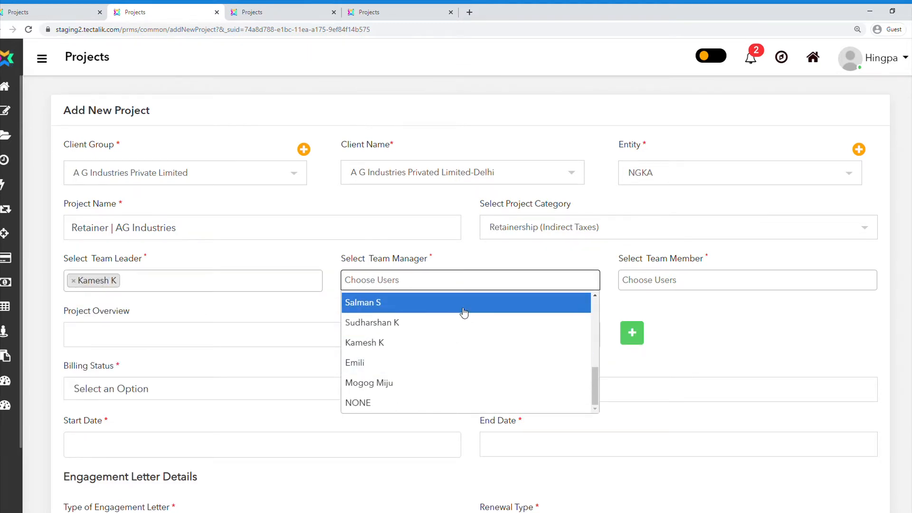
left_click(463, 312)
left_click(627, 285)
left_click(672, 342)
left_click(607, 258)
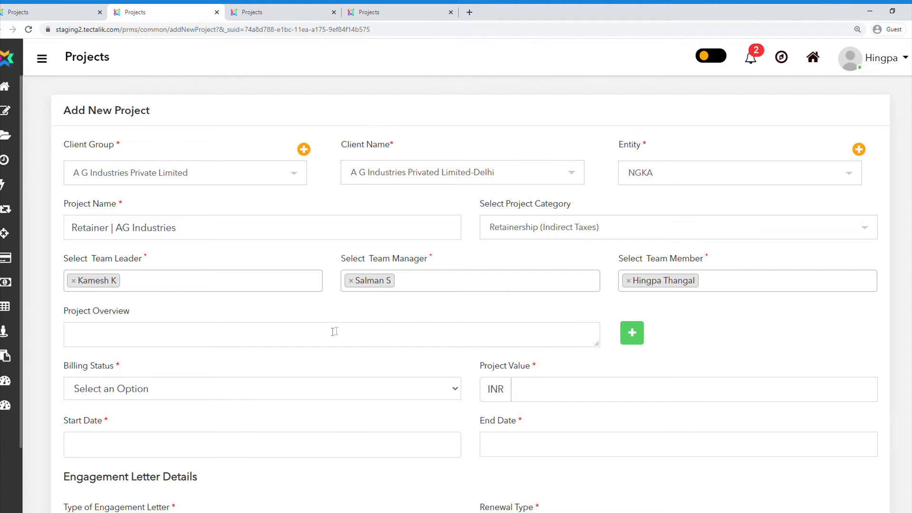
- Enter "New Retainer" as the project overview
left_click(306, 340)
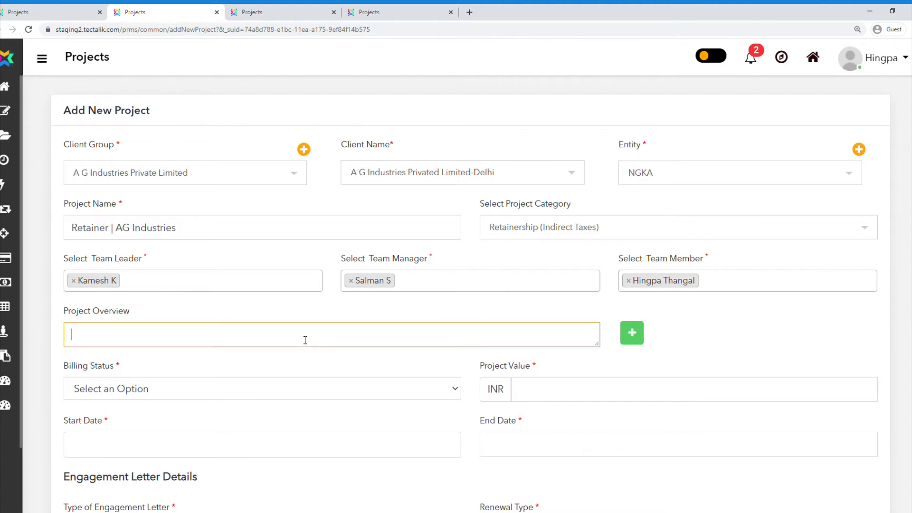
type("New Retainer")
scroll(313, 335, "down", 1)
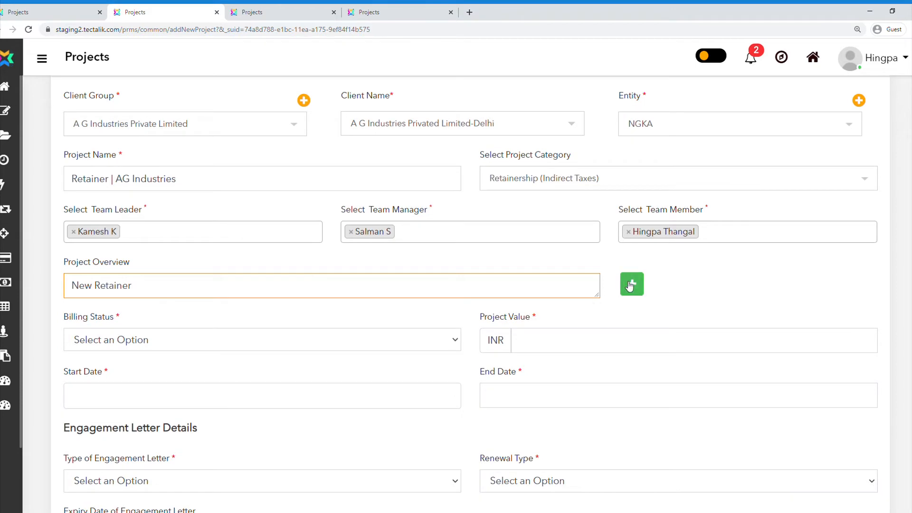
- Add two extra project overview lines and remove both of them again
left_click(633, 287)
left_click(632, 323)
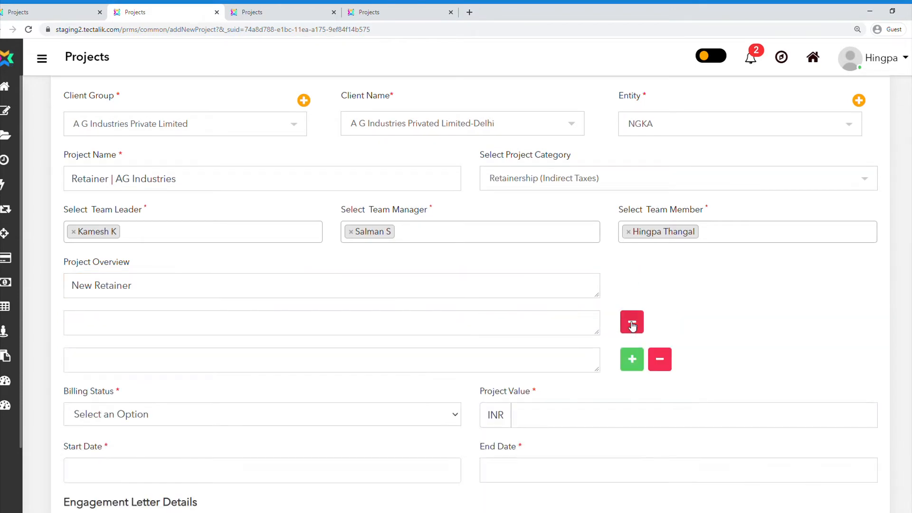
left_click(632, 325)
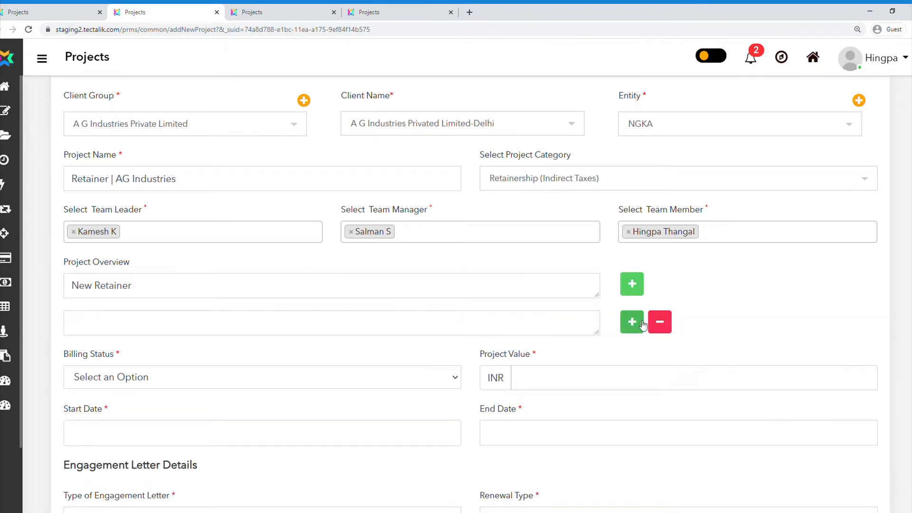
left_click(653, 323)
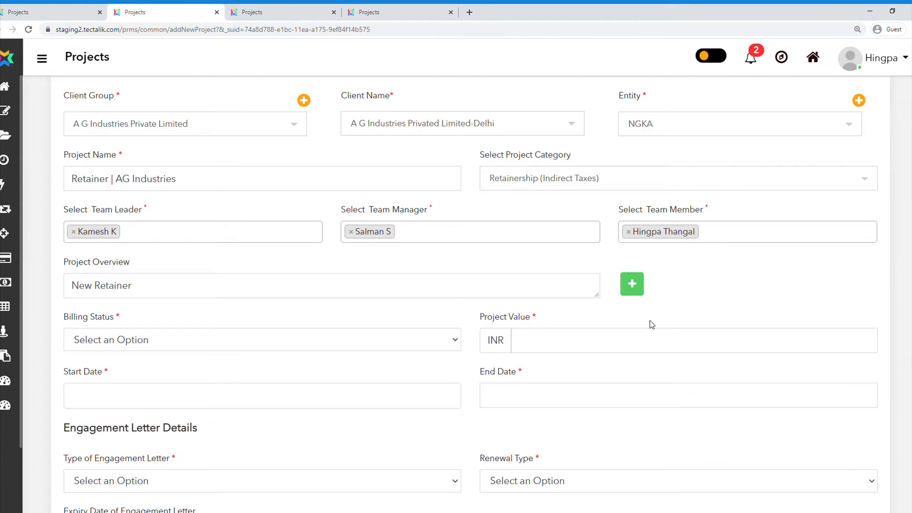
- Set the project's billing status to Billable and its project value to INR 1000000
left_click(243, 336)
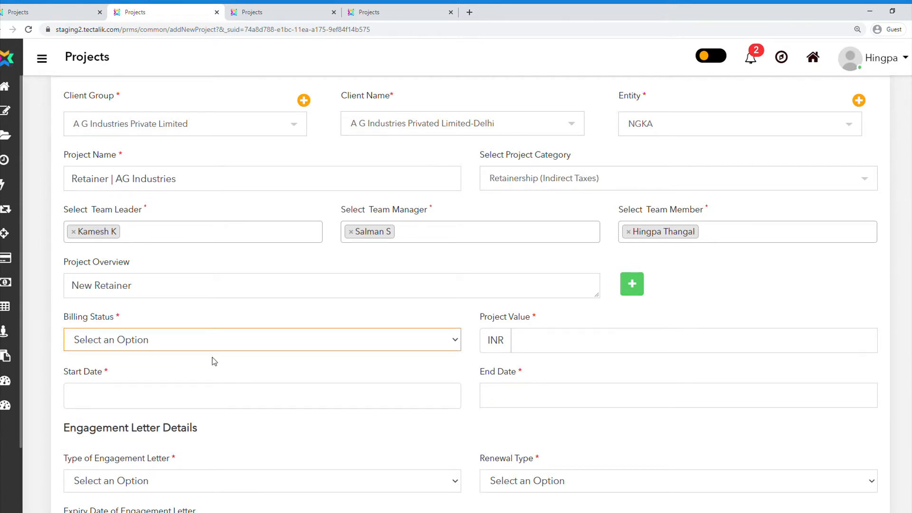
left_click(168, 370)
scroll(189, 395, "down", 1)
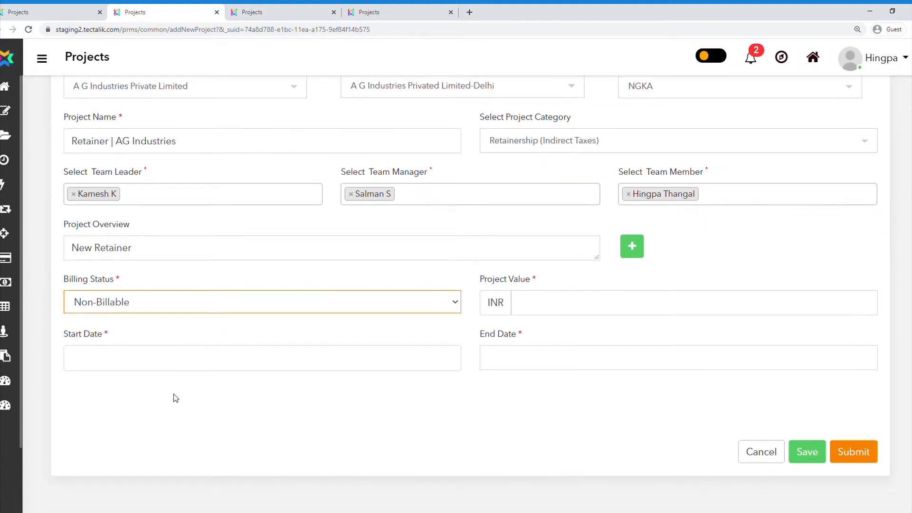
key("Down")
key("Up")
key("Up")
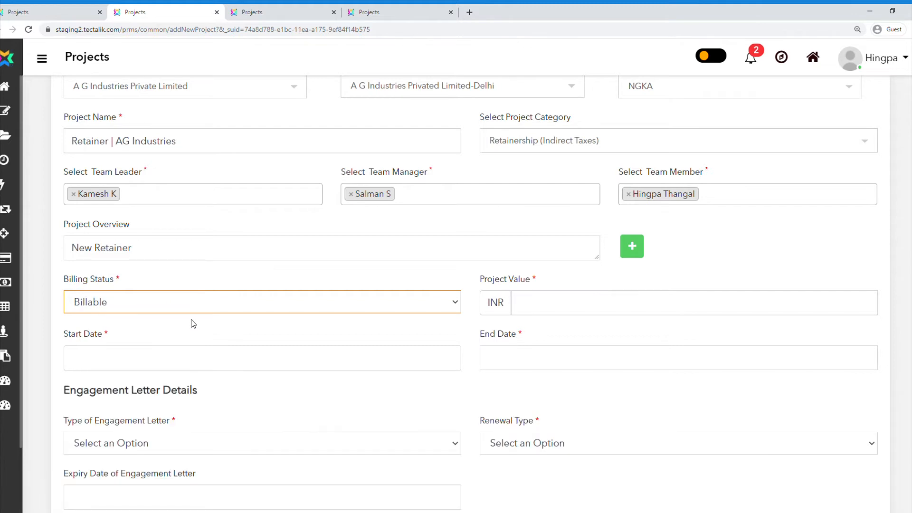
scroll(215, 327, "down", 1)
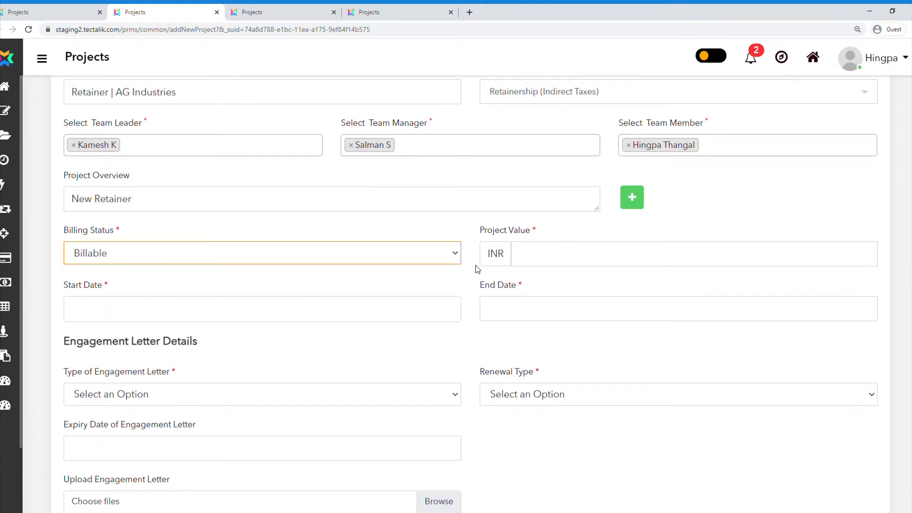
left_click(560, 257)
type("1000000")
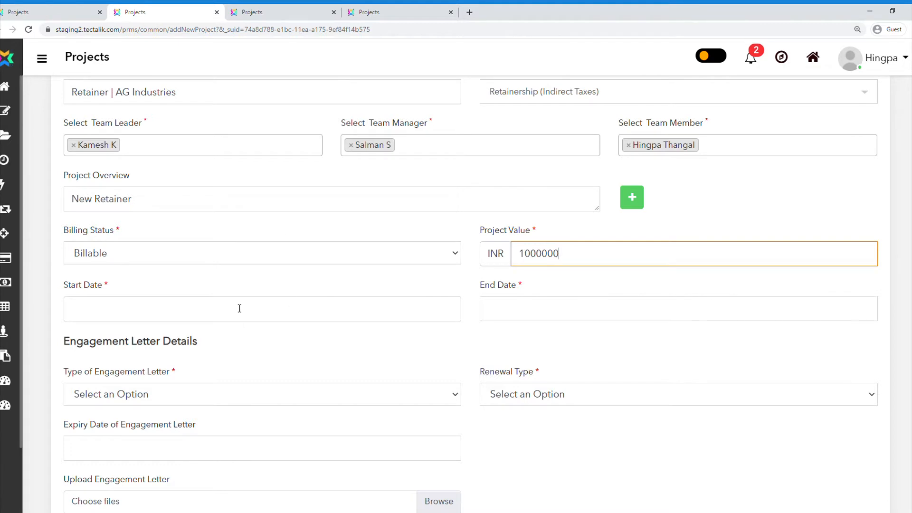
- Set the project's start date to 01-08-2020 and its end date to 31-08-2020
left_click(239, 308)
left_click(178, 360)
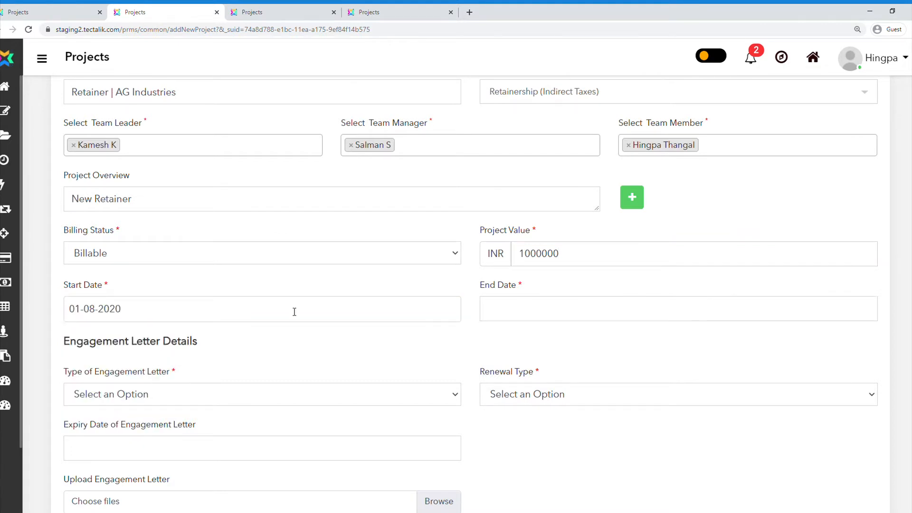
left_click(535, 312)
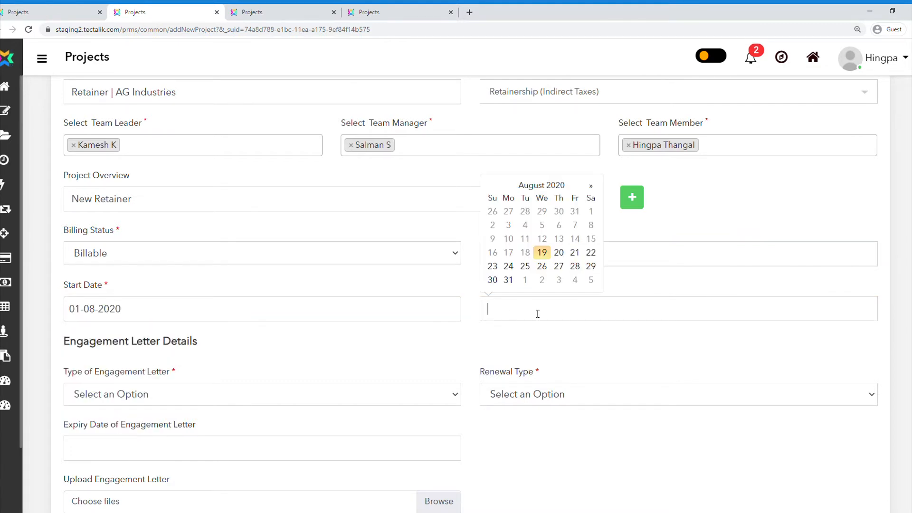
left_click(512, 282)
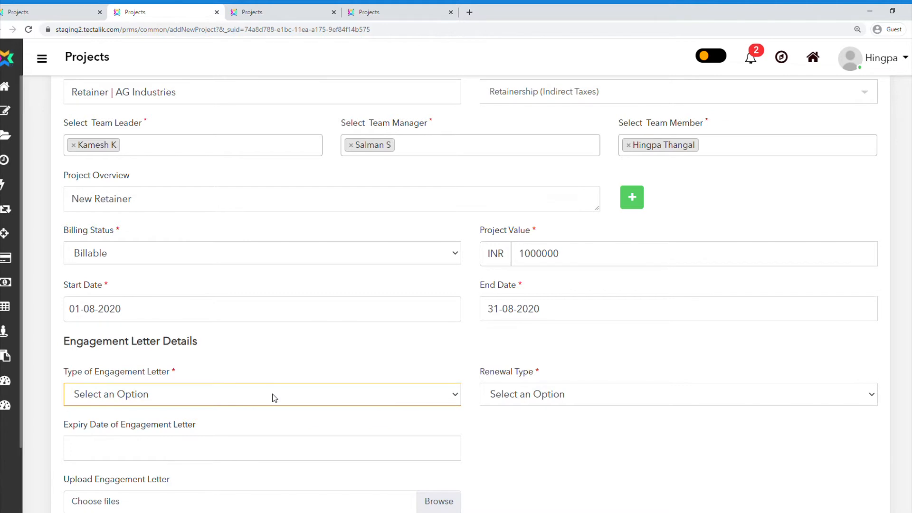
- Set the type of engagement letter to Open Ended
left_click(221, 419)
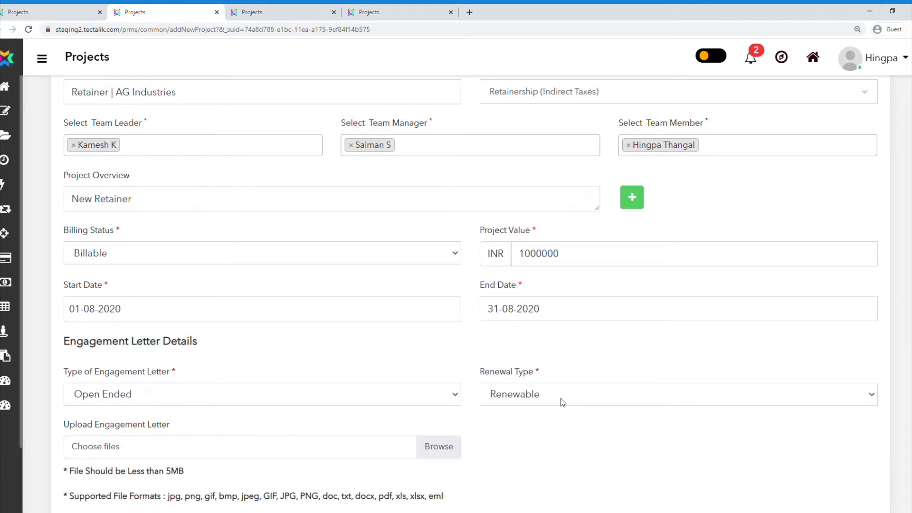
scroll(563, 403, "down", 1)
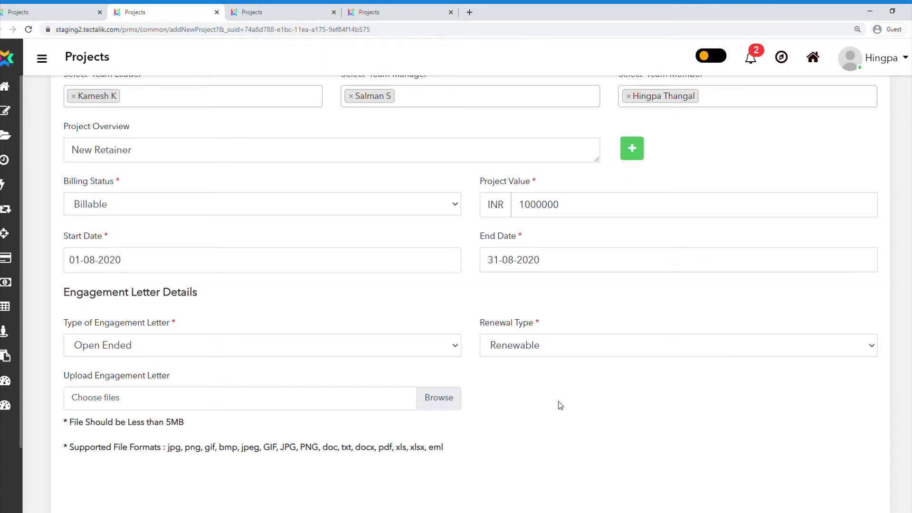
left_click(354, 353)
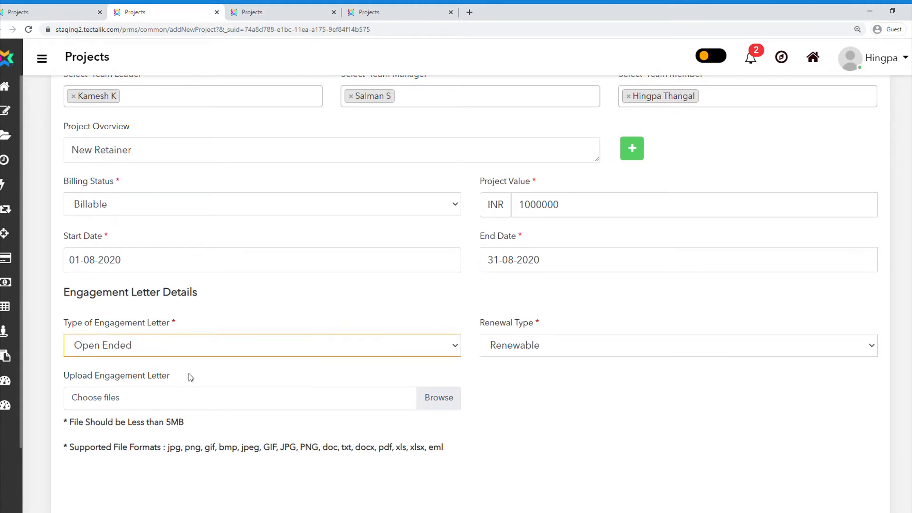
left_click(264, 310)
- Attach the file Invoice-33-2020-21-5f3a54262b16e.pdf as the engagement letter
left_click(427, 397)
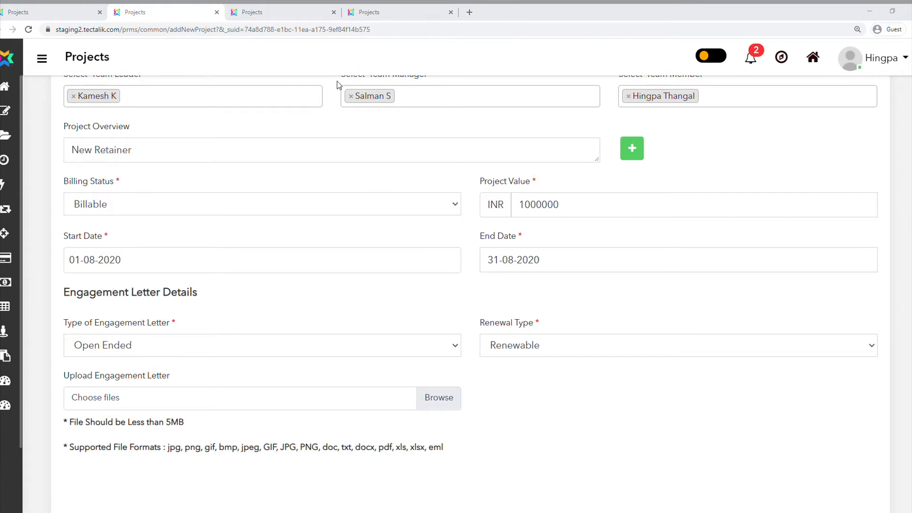
left_click(375, 257)
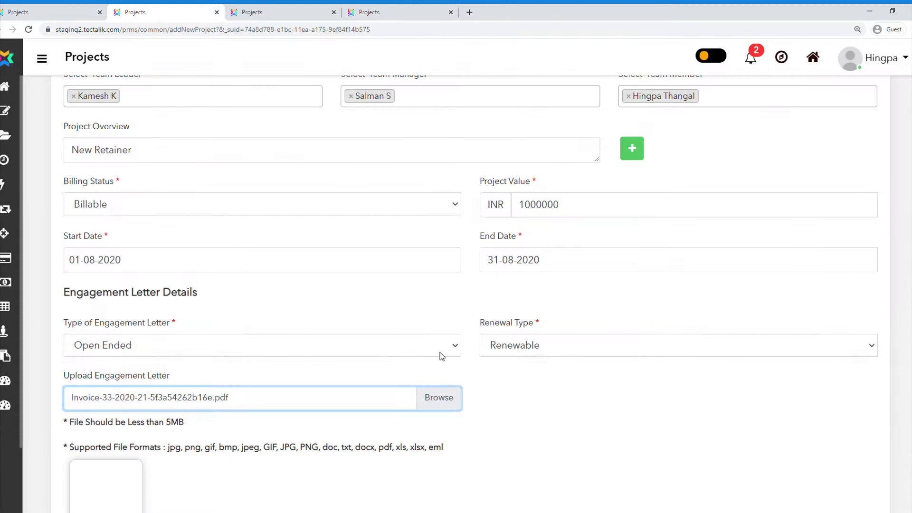
- Change the engagement letter type to Close Ended, its renewal type to Renewable and its expiry date to 2020-08-31
left_click(441, 353)
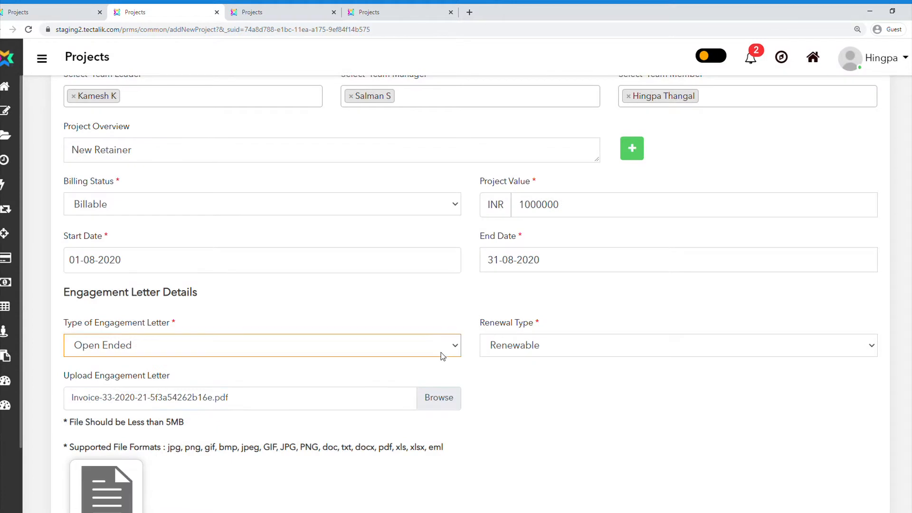
left_click(292, 375)
left_click(613, 352)
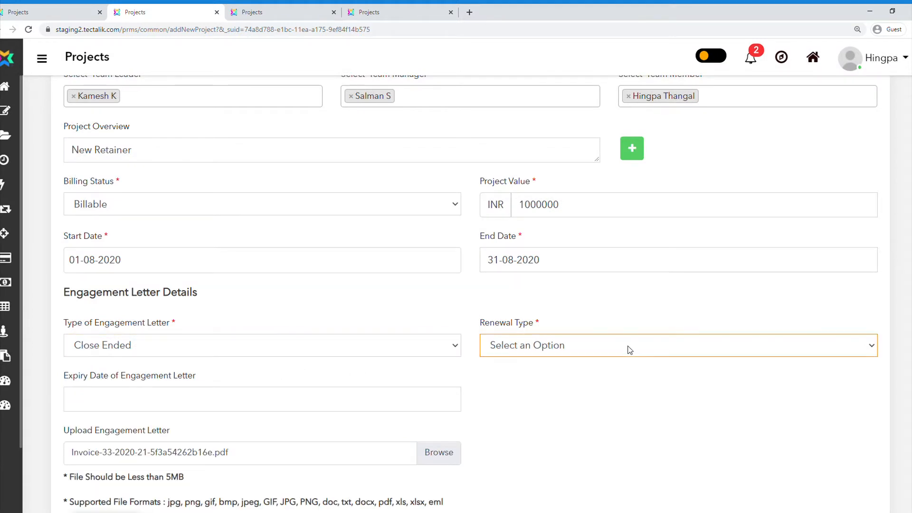
left_click(603, 364)
left_click(377, 399)
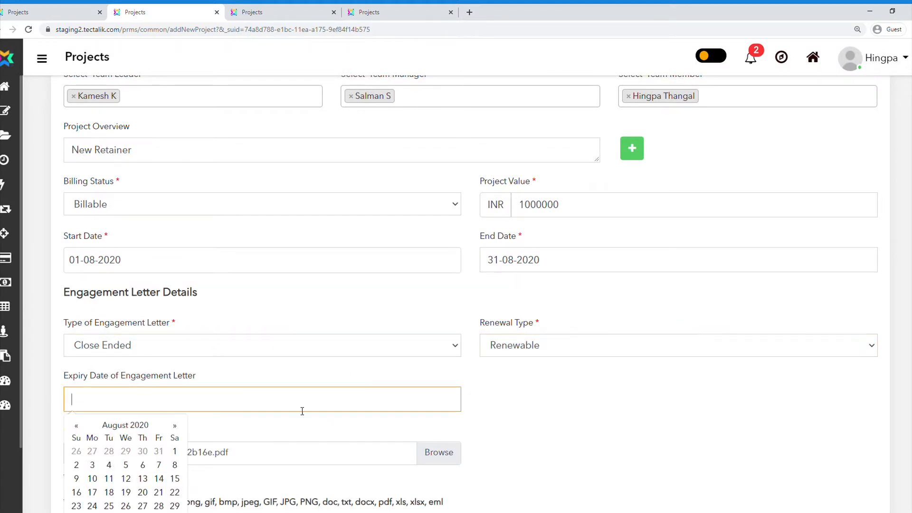
scroll(174, 459, "down", 1)
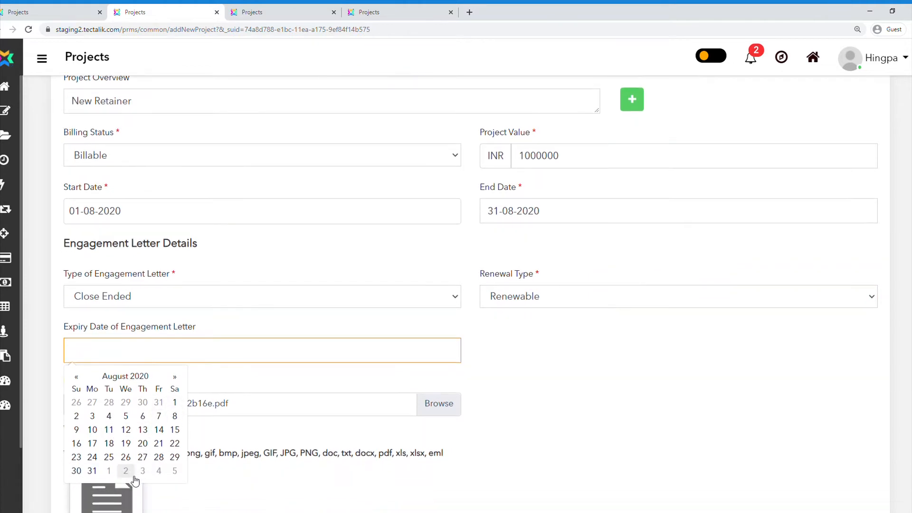
left_click(92, 472)
- Save the new retainer project
scroll(682, 389, "down", 2)
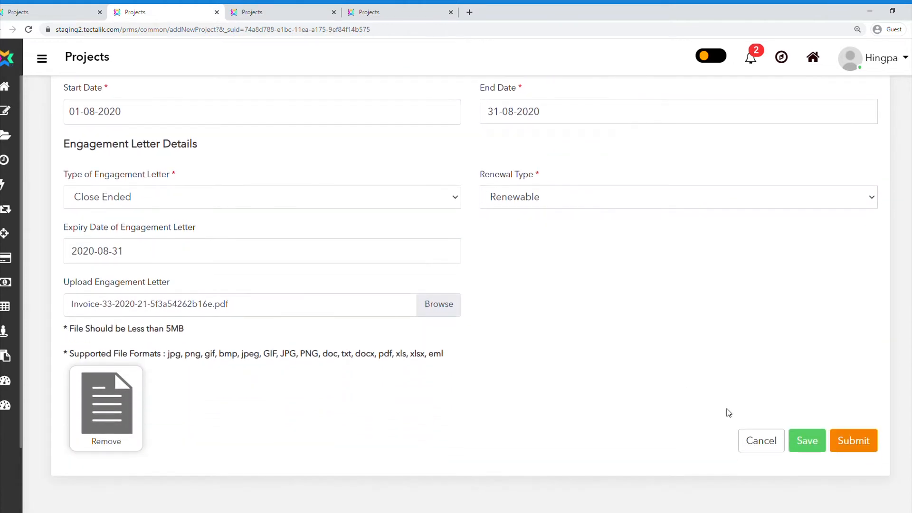
left_click(807, 439)
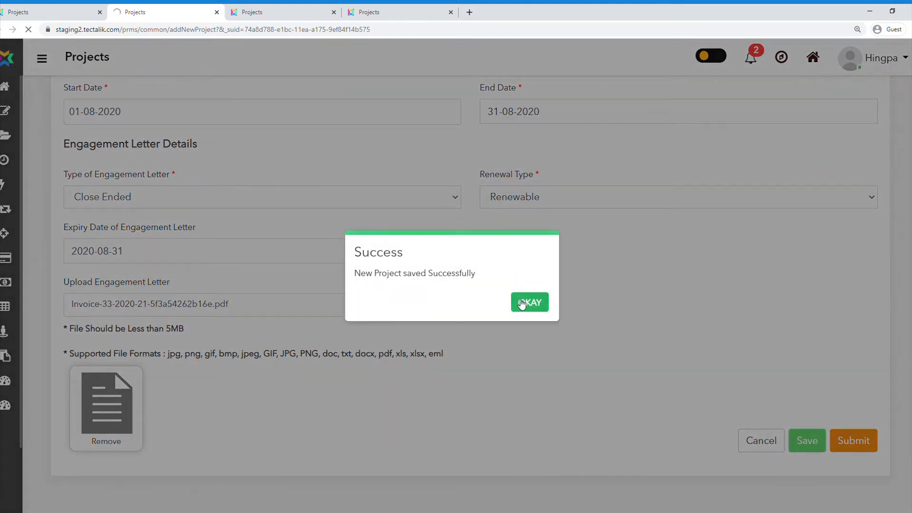
left_click(523, 301)
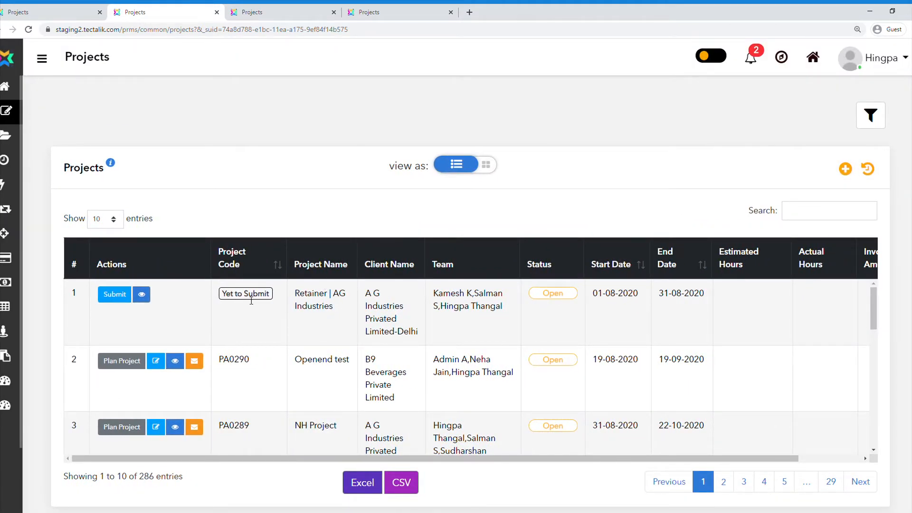
- Open the saved Retainer | AG Industries project from the projects list and submit it
left_click(120, 295)
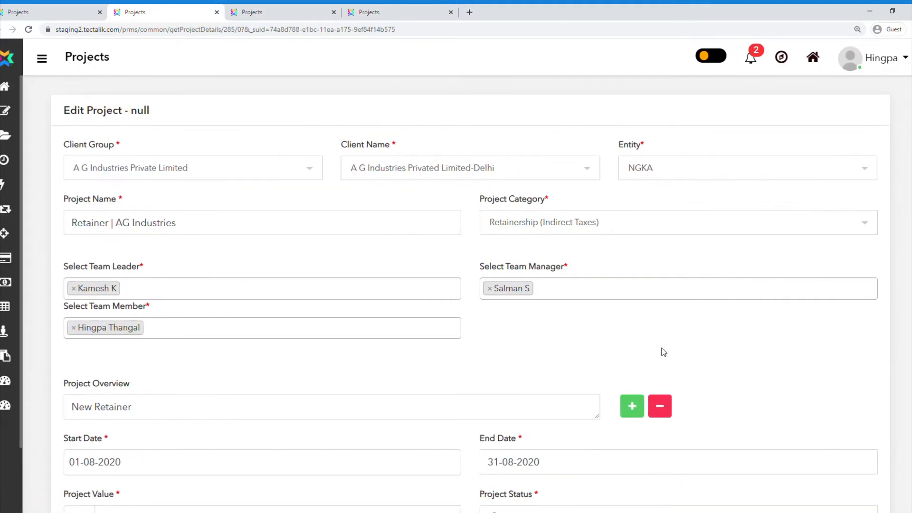
scroll(663, 351, "down", 3)
scroll(663, 352, "down", 7)
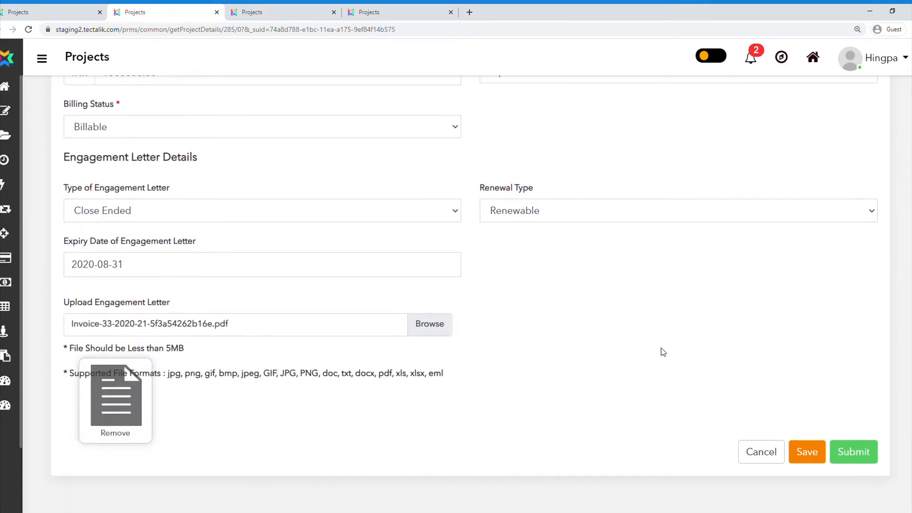
left_click(856, 452)
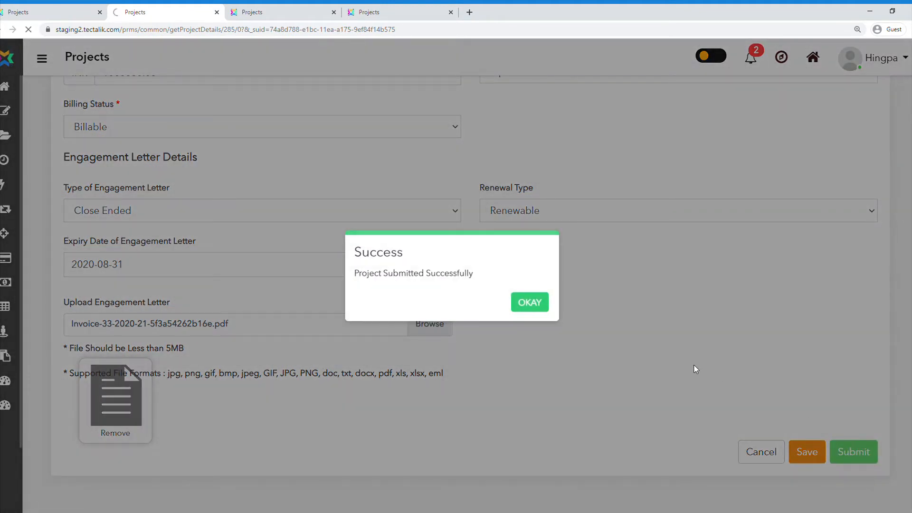
left_click(531, 302)
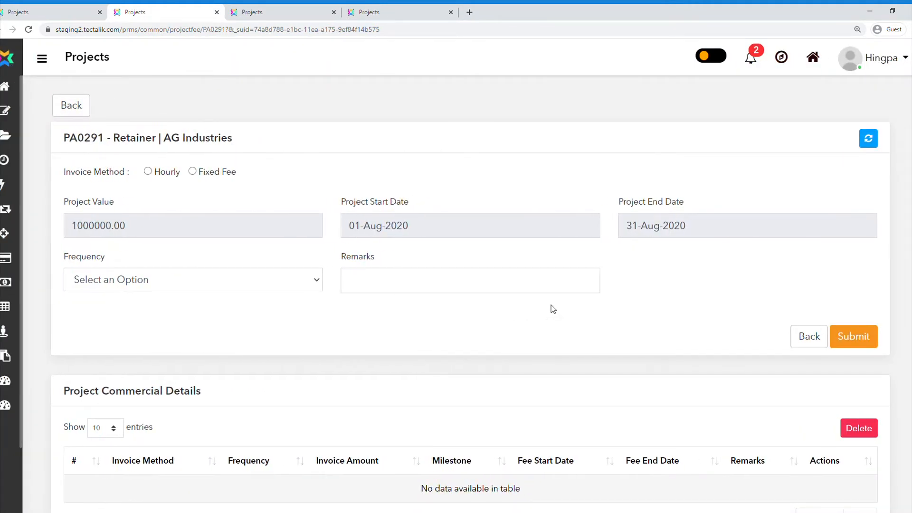
- Set the project's invoice method to Fixed Fee
scroll(553, 309, "down", 1)
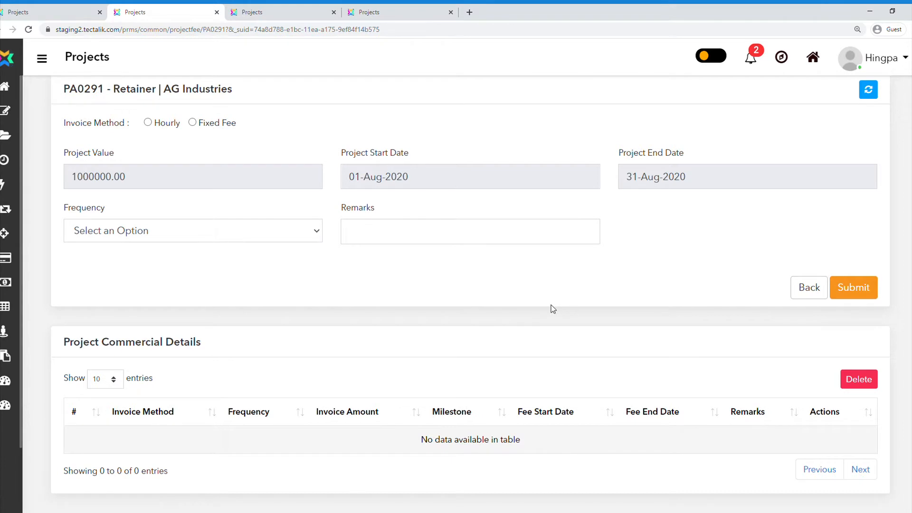
scroll(553, 310, "up", 1)
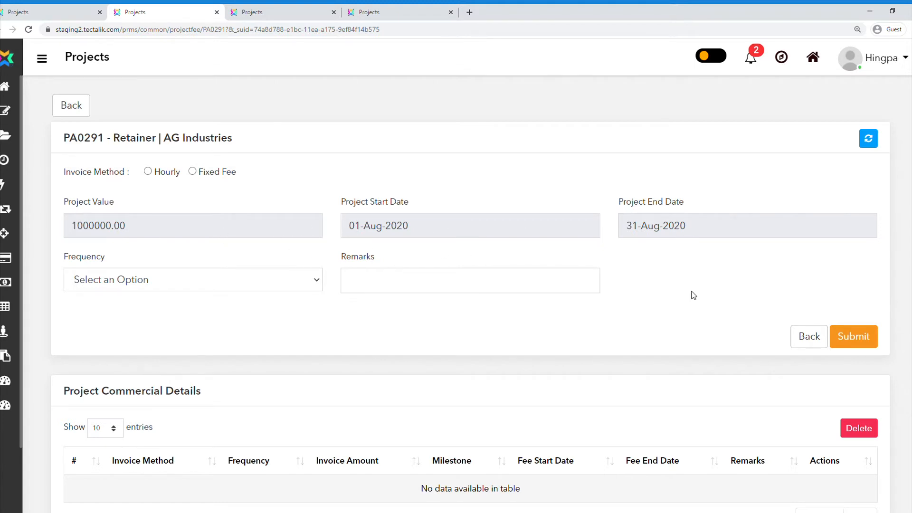
left_click(192, 171)
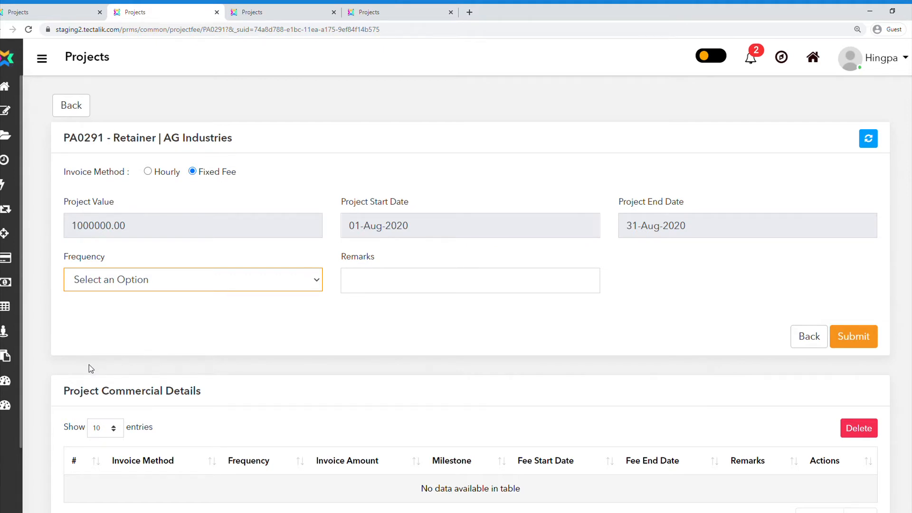
- Set the fee frequency to One Time, with fee start date 01-08-2020 and fee end date 31-08-2020
left_click(139, 300)
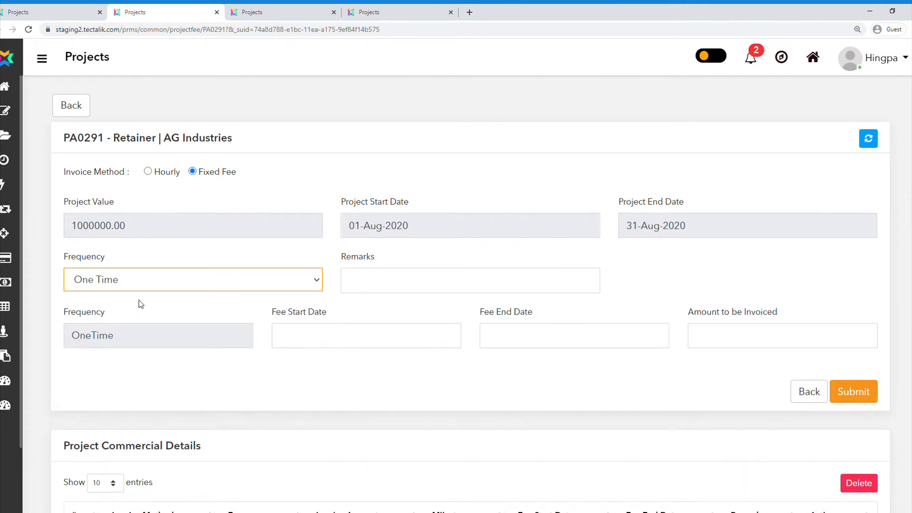
left_click(333, 340)
left_click(382, 389)
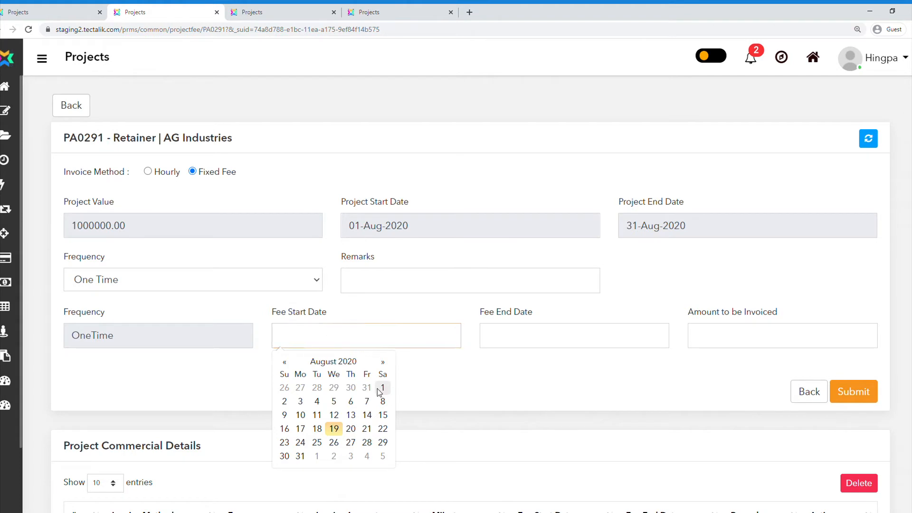
left_click(549, 339)
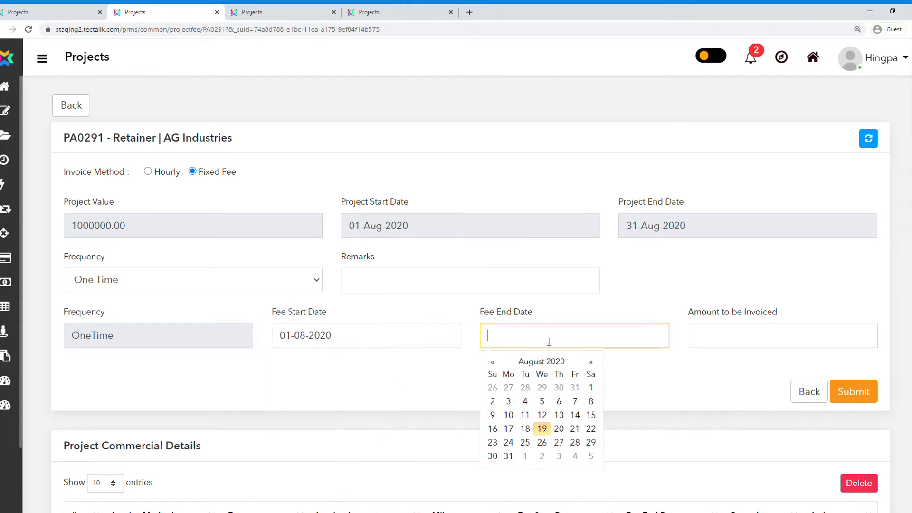
left_click(508, 457)
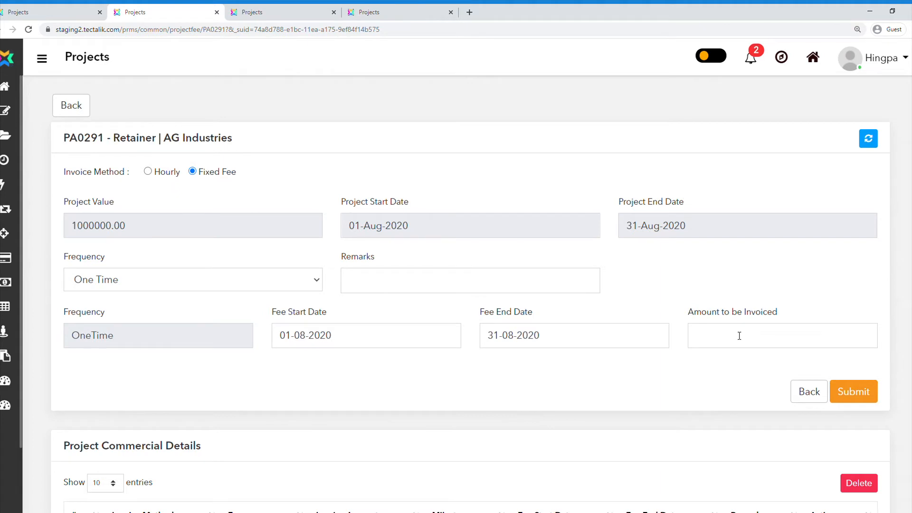
- Change the fee frequency to Quarterly with a fee start date of 01-08-2020
left_click(220, 282)
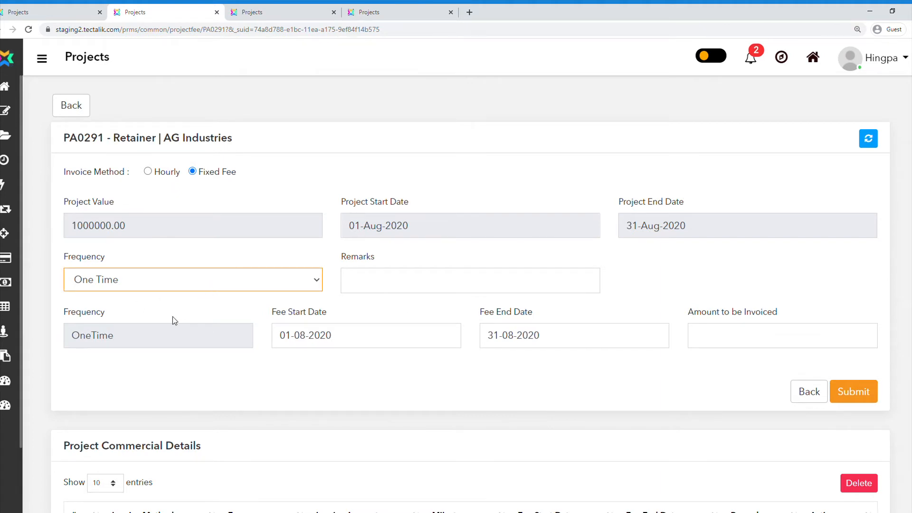
left_click(153, 338)
left_click(408, 333)
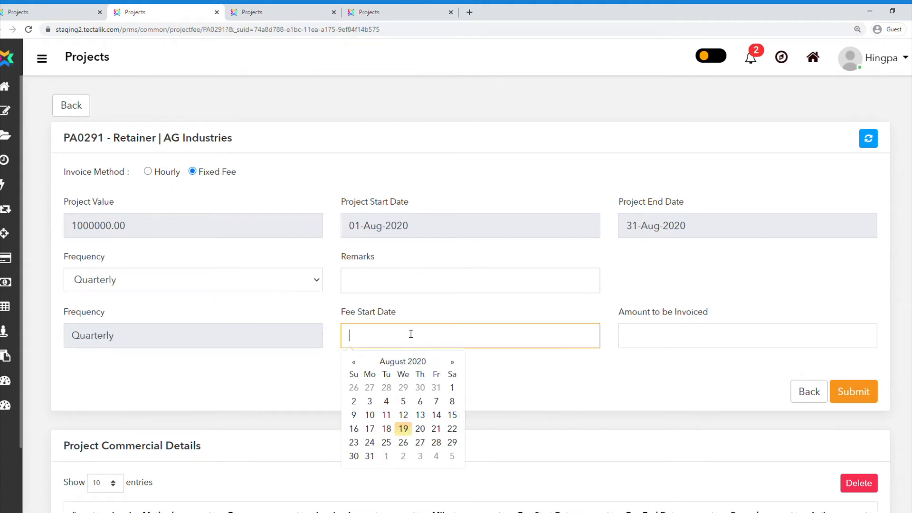
left_click(453, 389)
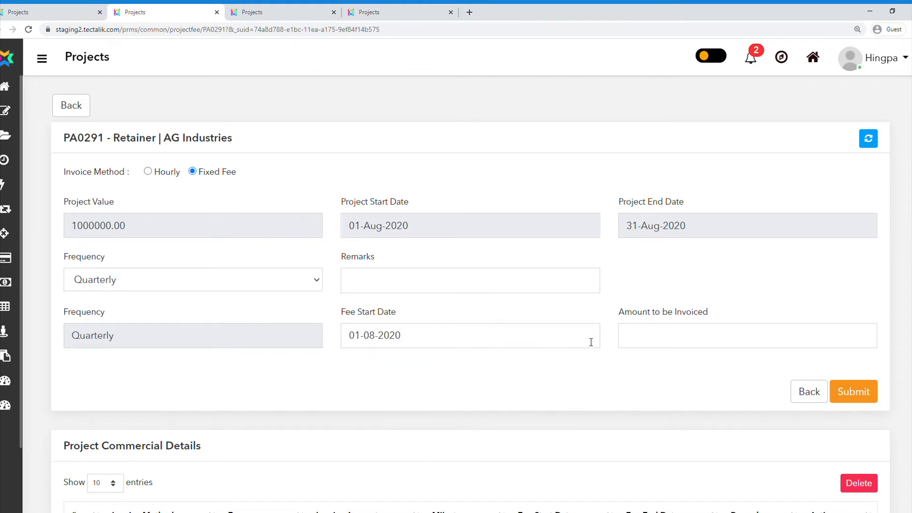
left_click(666, 332)
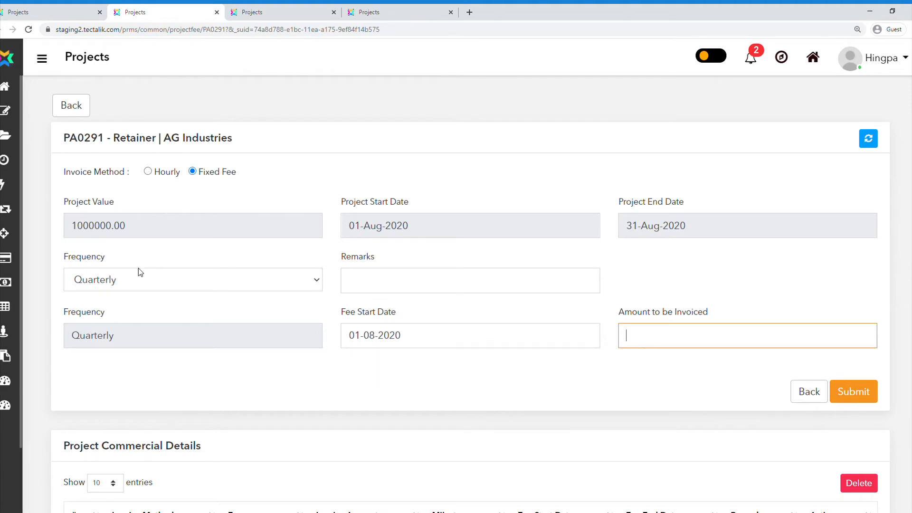
- Make the fee frequency Milestone Based and enter Milestone 1 from 01-08-2020 to 08-08-2020 at 25 percent
left_click(189, 287)
left_click(154, 349)
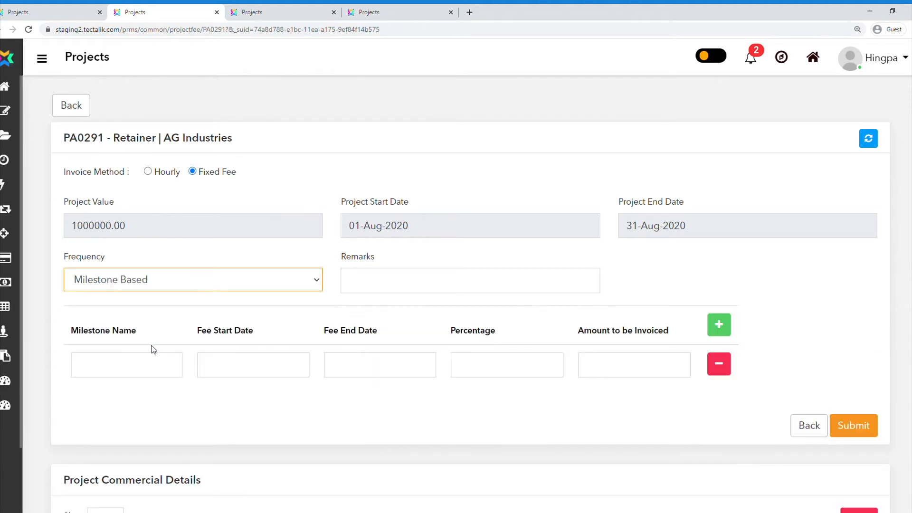
left_click(129, 371)
type("Milestone 1")
left_click(224, 376)
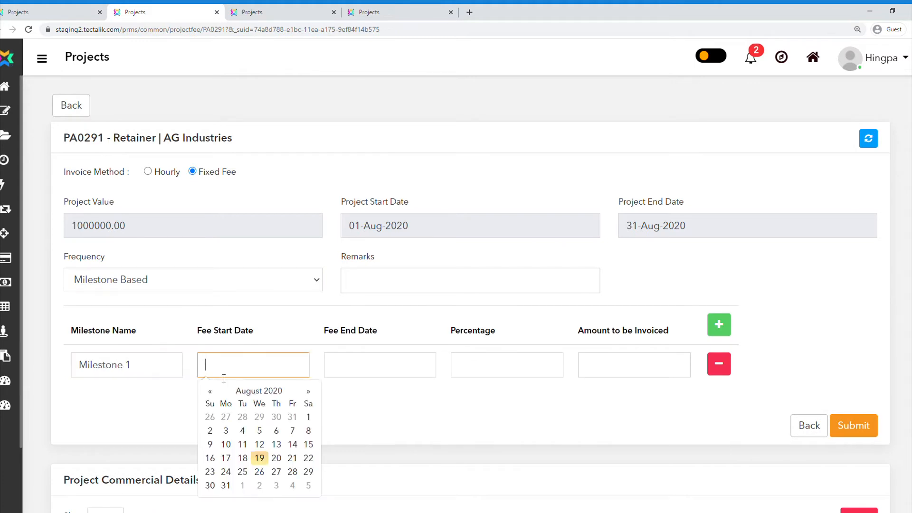
left_click(307, 416)
left_click(380, 373)
left_click(434, 430)
left_click(518, 363)
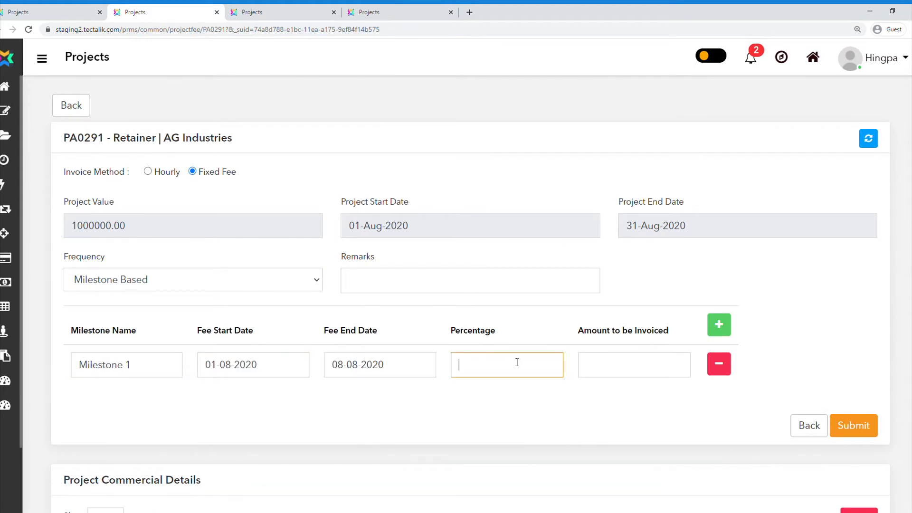
type("25")
- Add a row for Milestone 2 running from 01-08-2020 to 15-08-2020 at 50 percent
left_click(718, 323)
scroll(335, 400, "down", 1)
left_click(129, 360)
type("m")
key("BackSpace")
type("Milestone 2")
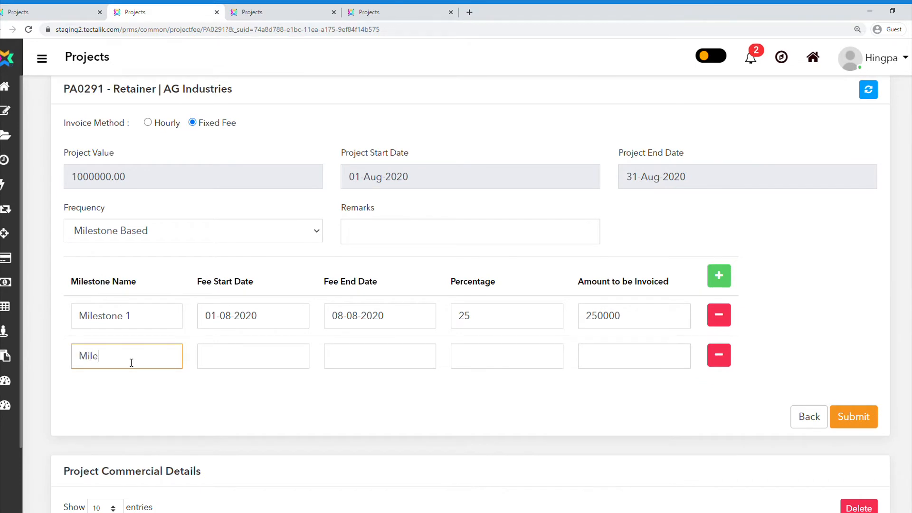
left_click(255, 363)
left_click(308, 410)
left_click(375, 361)
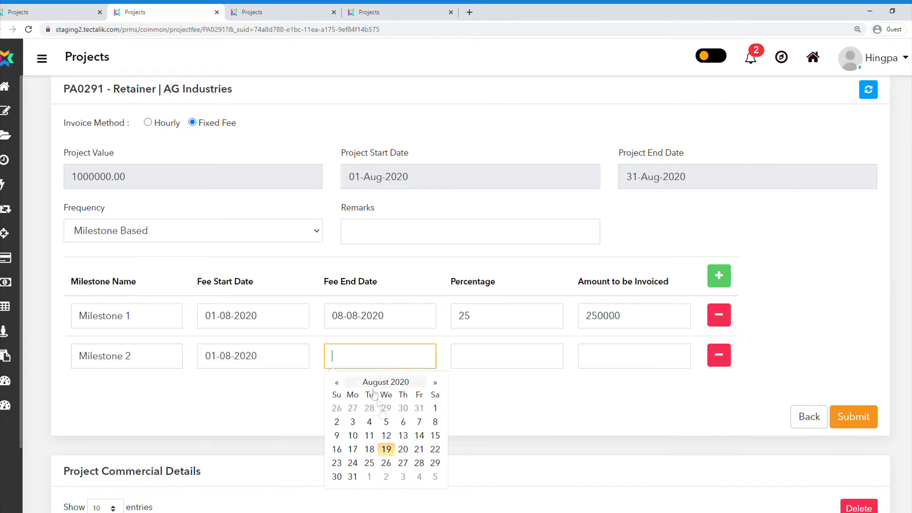
left_click(435, 435)
left_click(510, 355)
type("50")
- Add a row for Milestone 3 running from 01-08-2020 to 29-08-2020
left_click(719, 275)
left_click(174, 404)
type("MIlestone 3")
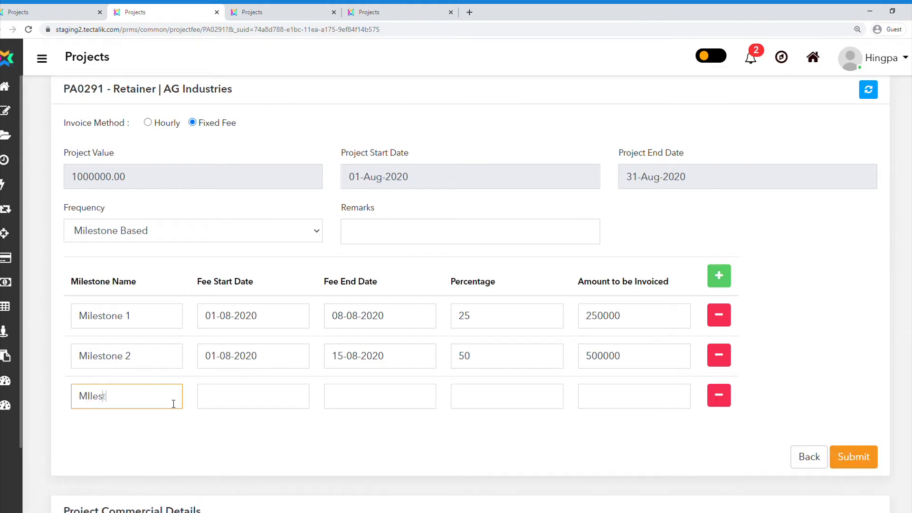
left_click(211, 401)
left_click(310, 449)
left_click(354, 399)
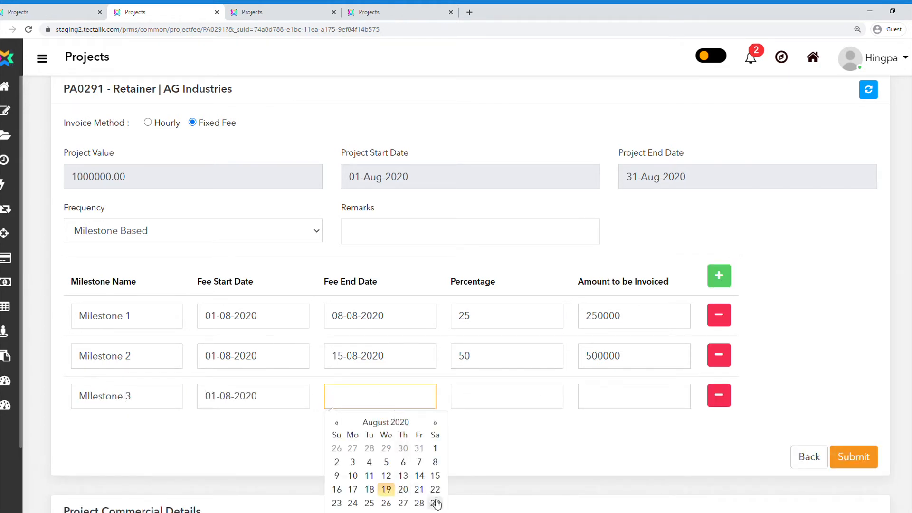
left_click(435, 504)
left_click(99, 394)
key("BackSpace")
type("i")
- Set Milestone 3's percentage to 30 and try to submit the milestone fees
left_click(457, 398)
type("25")
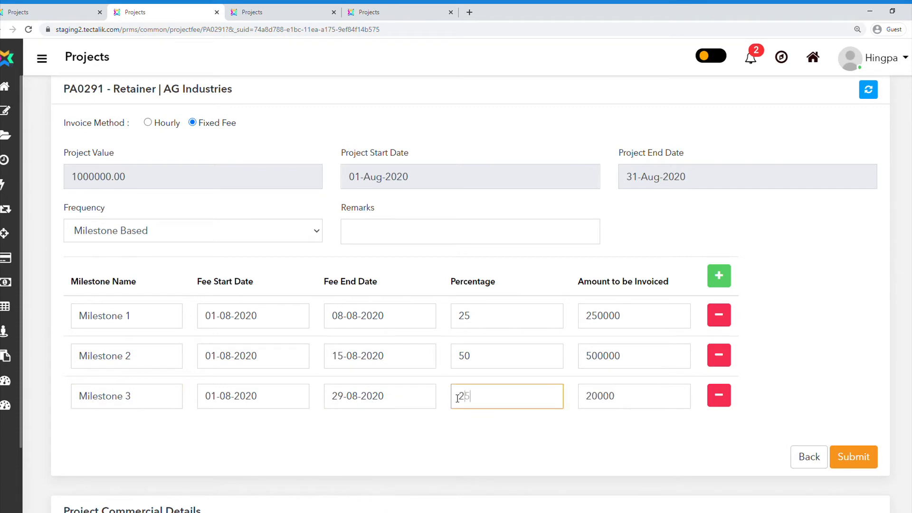
key("BackSpace")
key("BackSpace")
type("30")
left_click(835, 337)
scroll(826, 350, "down", 2)
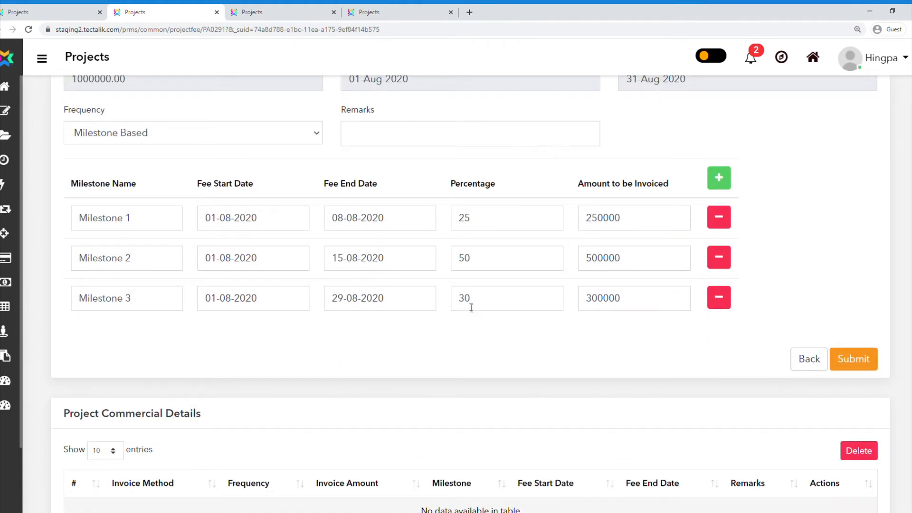
left_click(859, 360)
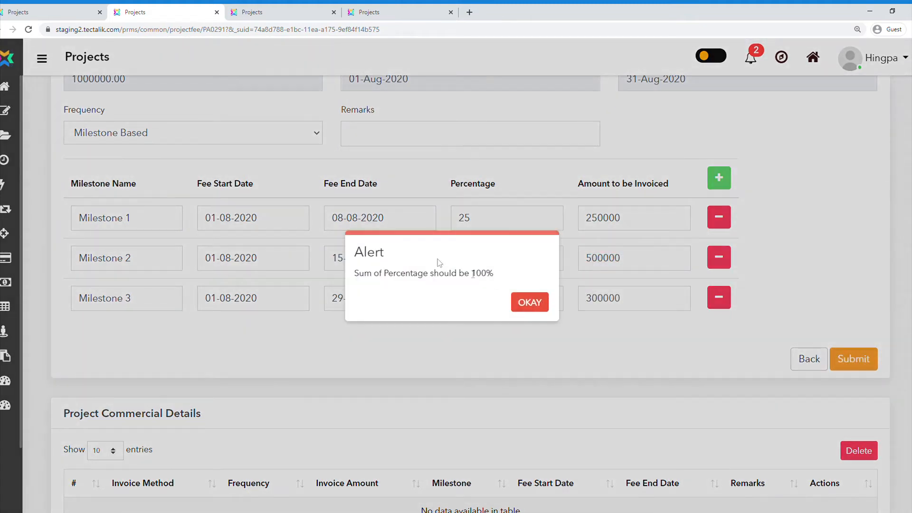
left_click_drag(355, 274, 497, 281)
left_click(529, 303)
- Set Milestone 3's percentage to 25
double_click(563, 307)
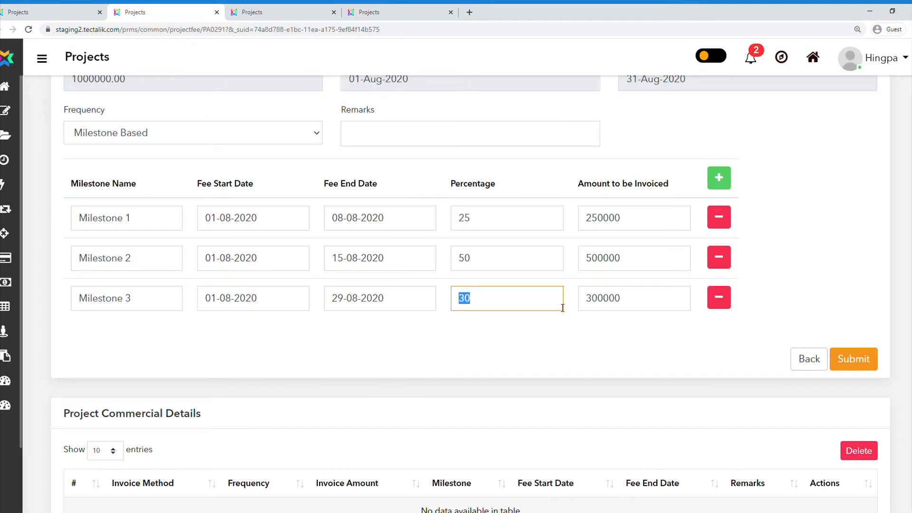
type("25")
left_click(841, 236)
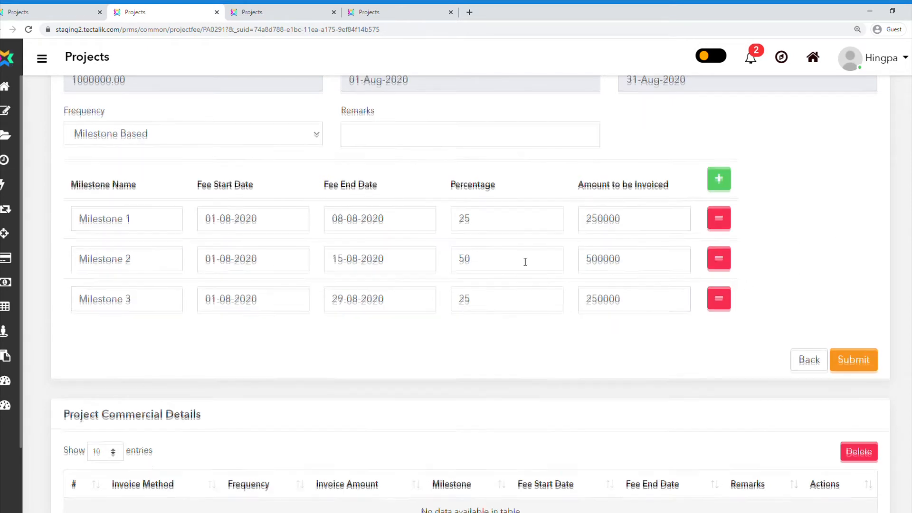
scroll(527, 261, "up", 2)
double_click(120, 176)
double_click(489, 318)
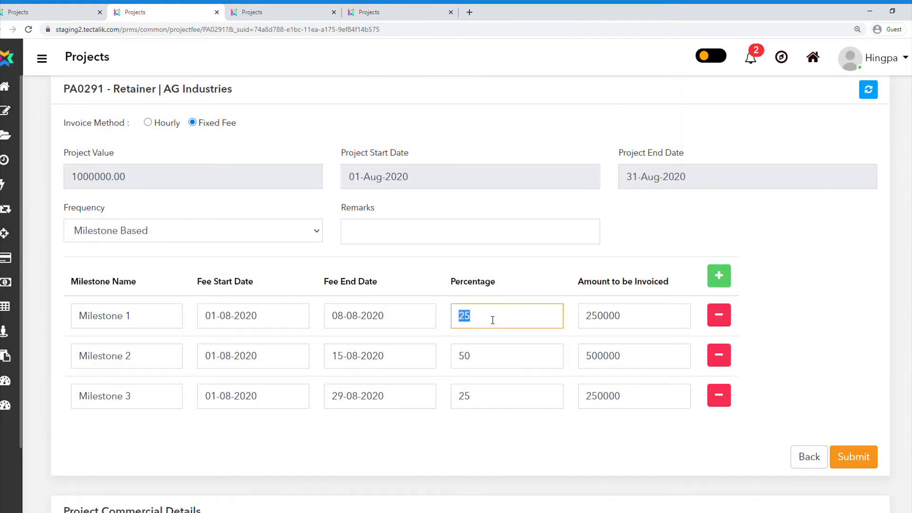
- Submit the milestone fees for the Retainer | AG Industries project and acknowledge the submission
double_click(605, 315)
left_click(856, 317)
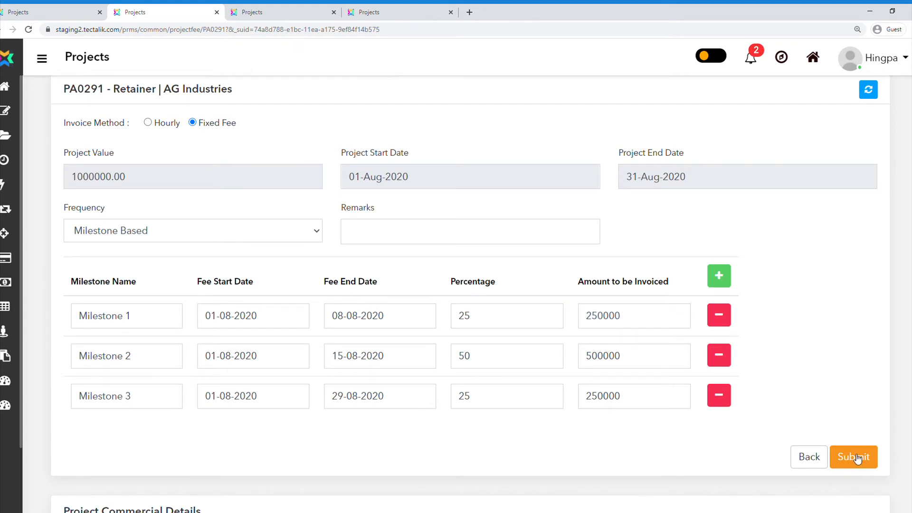
scroll(856, 458, "down", 1)
left_click(855, 408)
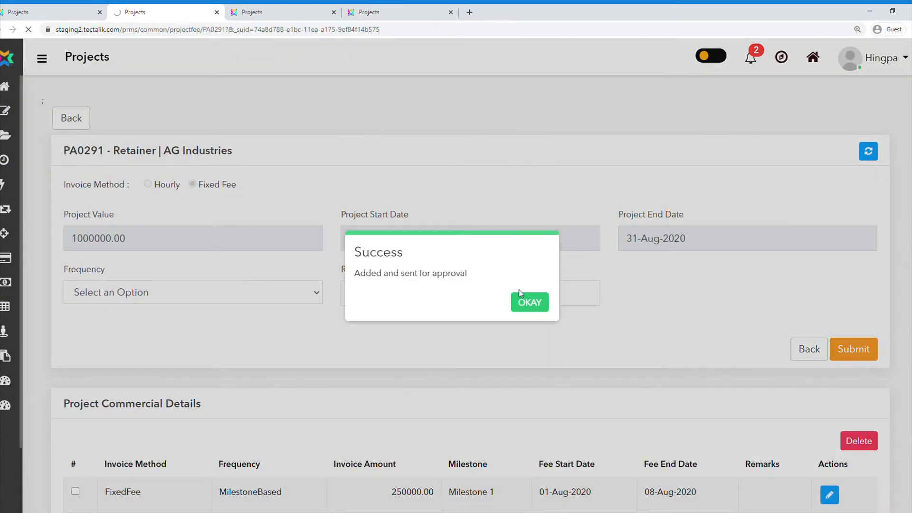
left_click(525, 299)
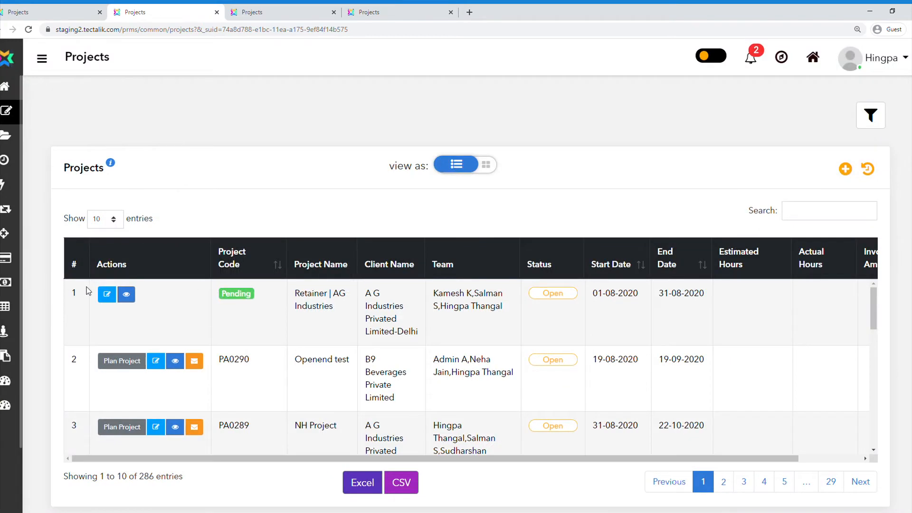
- Open the pending Retainer | AG Industries project for editing and update it to proceed to its fee setup
left_click(106, 294)
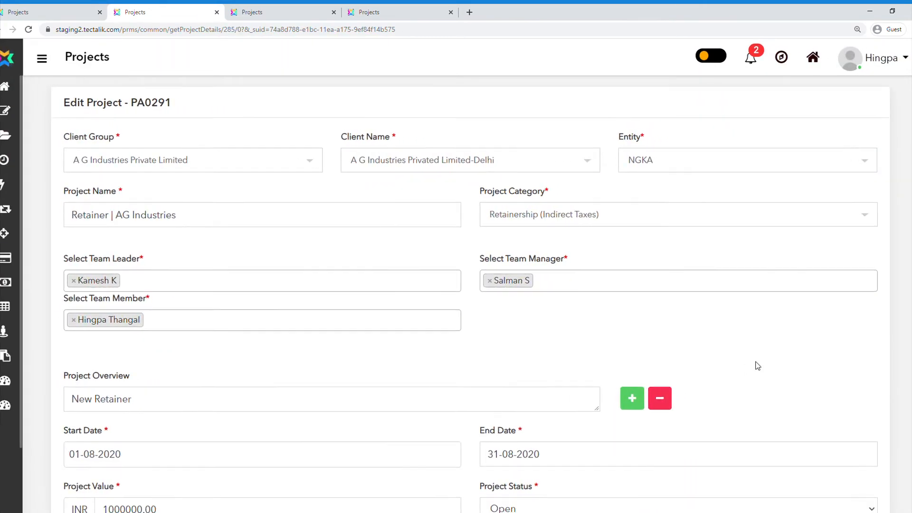
scroll(758, 365, "down", 8)
scroll(758, 366, "up", 1)
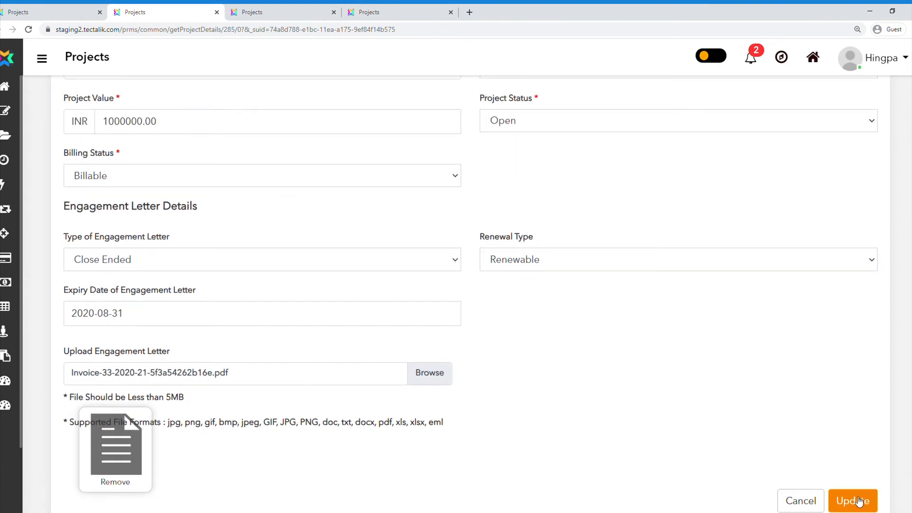
left_click(859, 502)
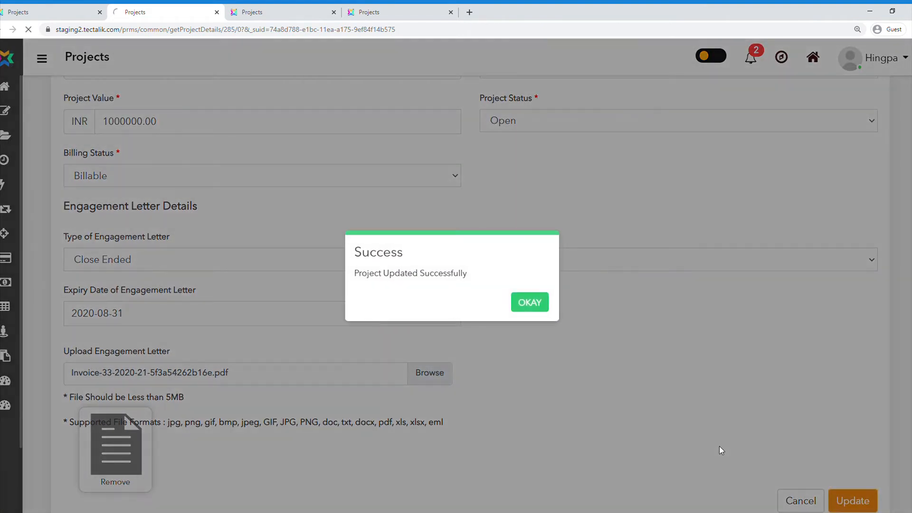
left_click(529, 301)
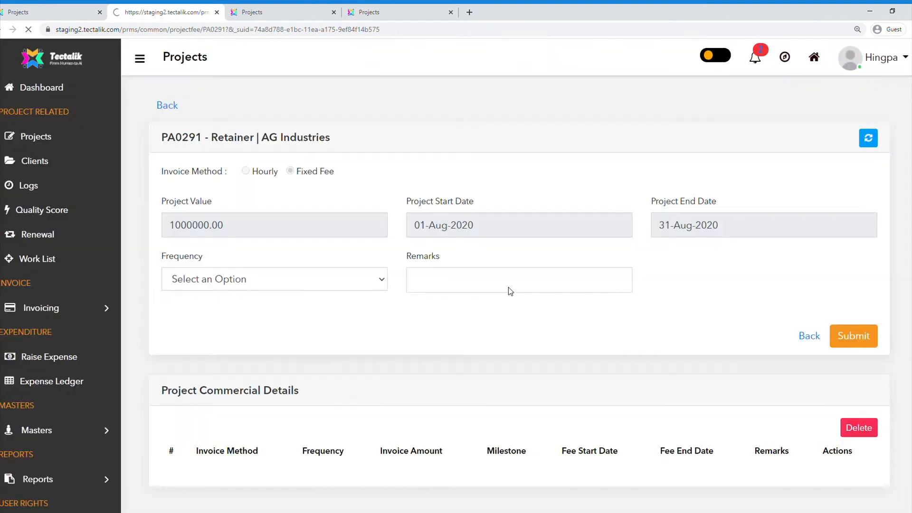
- Select all three milestone entries in the commercial details, request their deletion and cancel it
scroll(513, 326, "down", 3)
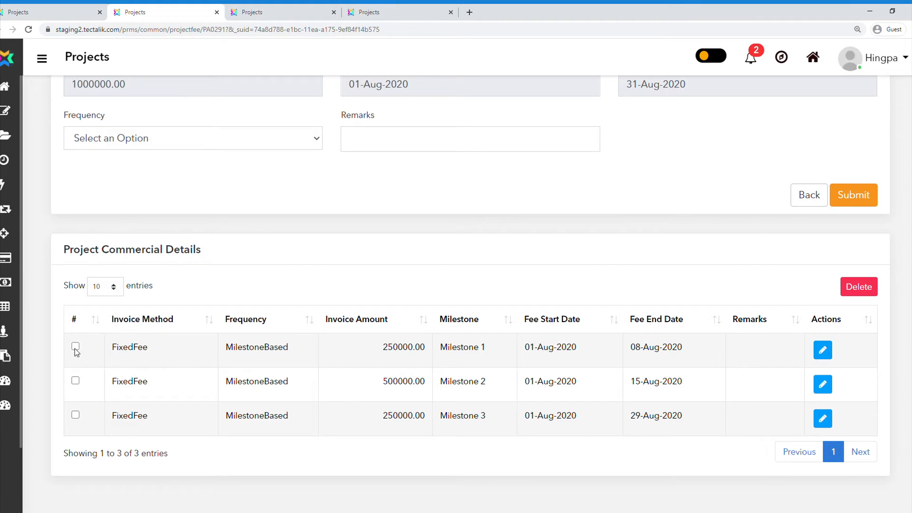
left_click(76, 414)
left_click(853, 289)
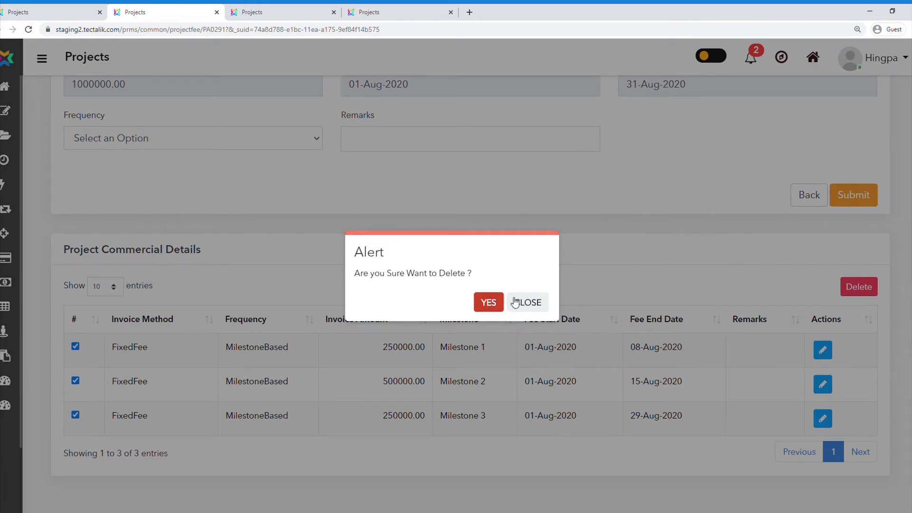
left_click(542, 308)
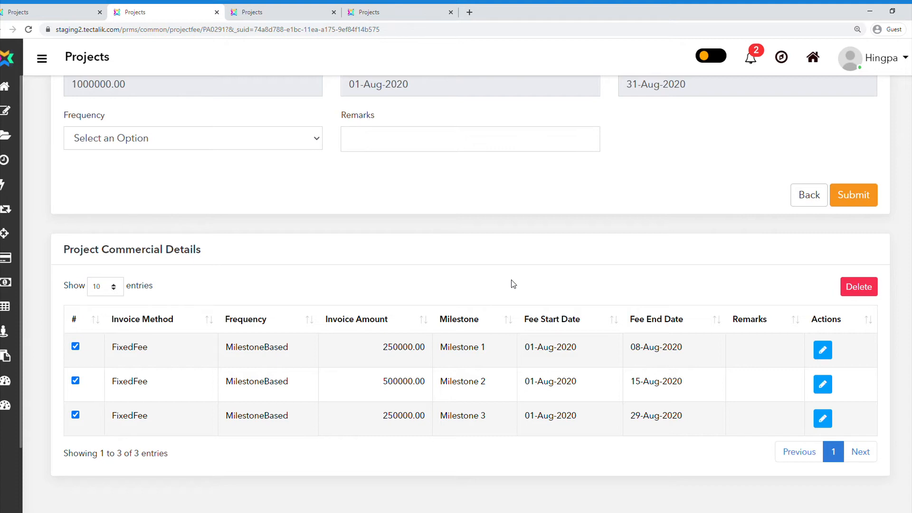
- Switch the invoicing frequency to Custom Date and go back to the projects list without submitting
left_click(267, 137)
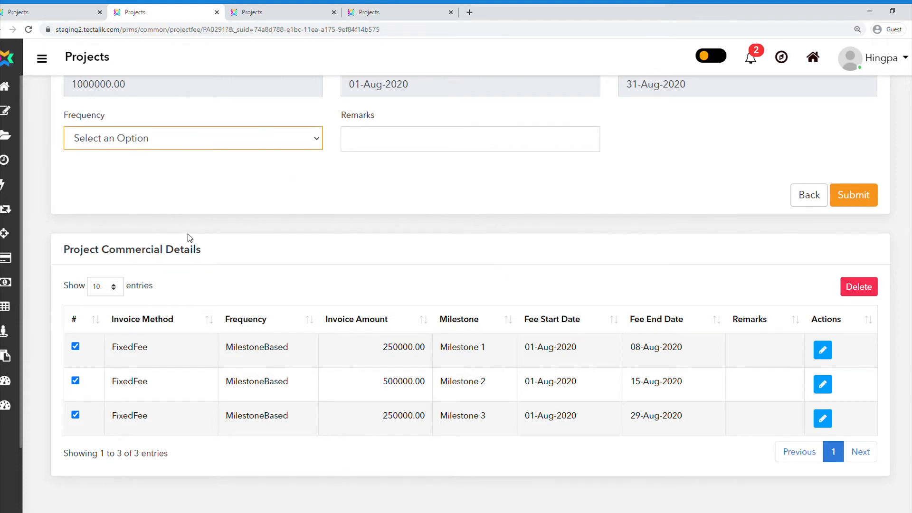
left_click(183, 220)
scroll(376, 239, "up", 3)
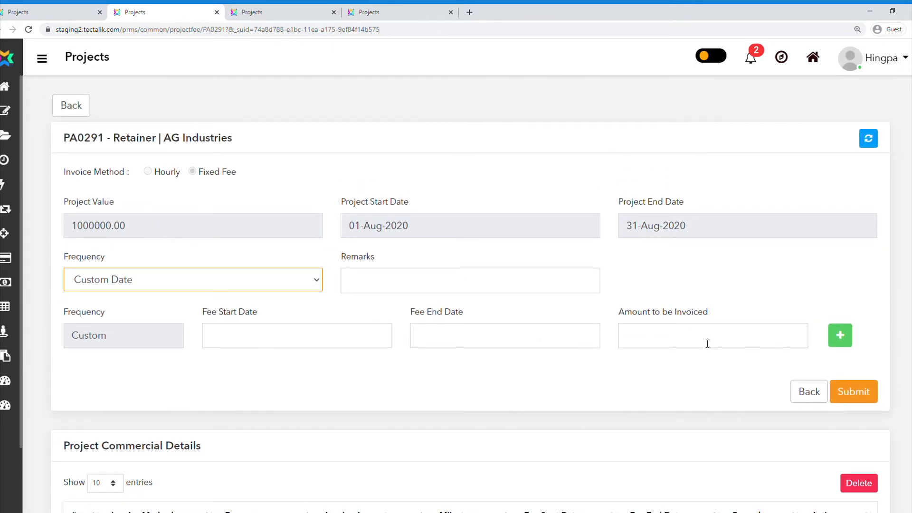
left_click(811, 394)
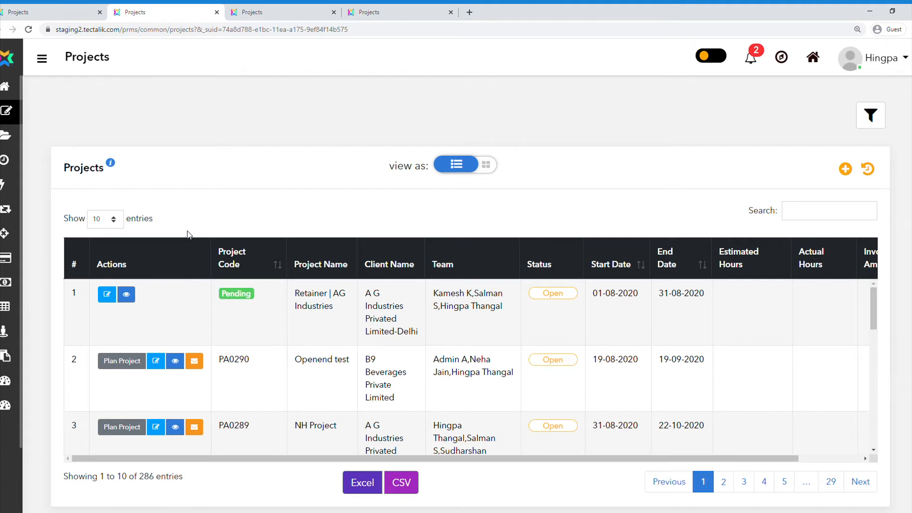
double_click(243, 299)
left_click_drag(433, 293, 509, 312)
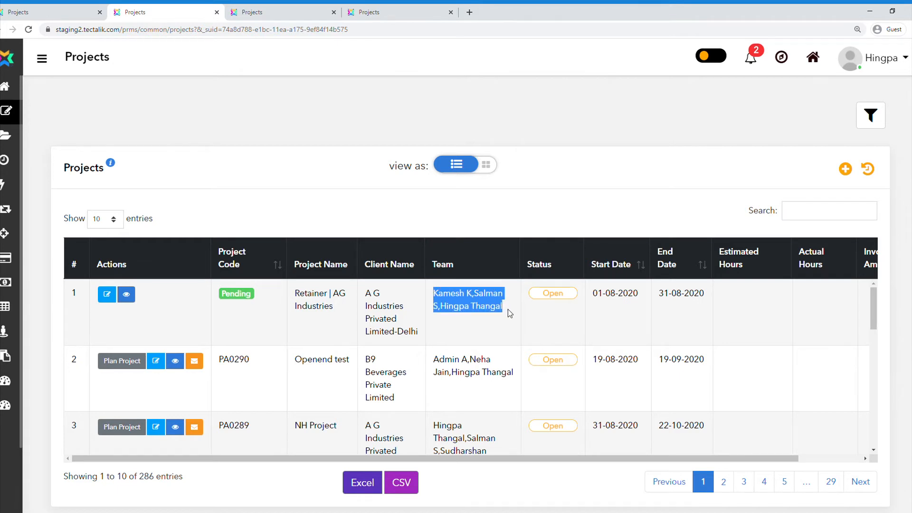
left_click(117, 313)
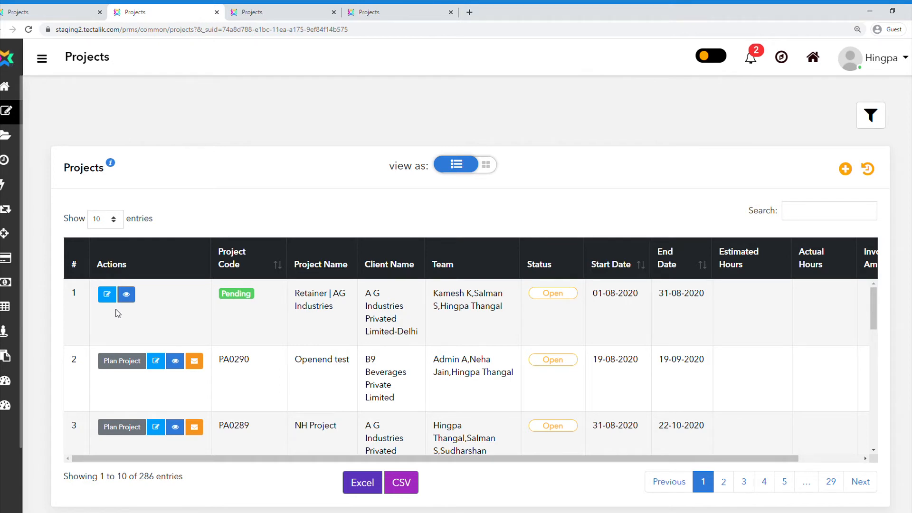
- Switch to the browser session of the retainer project's team leader and open the projects list
left_click(280, 12)
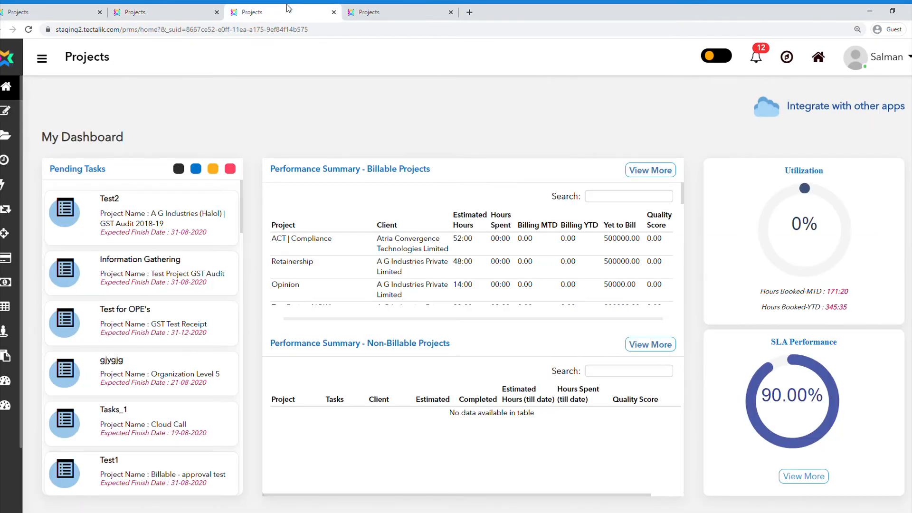
left_click(390, 9)
left_click(34, 142)
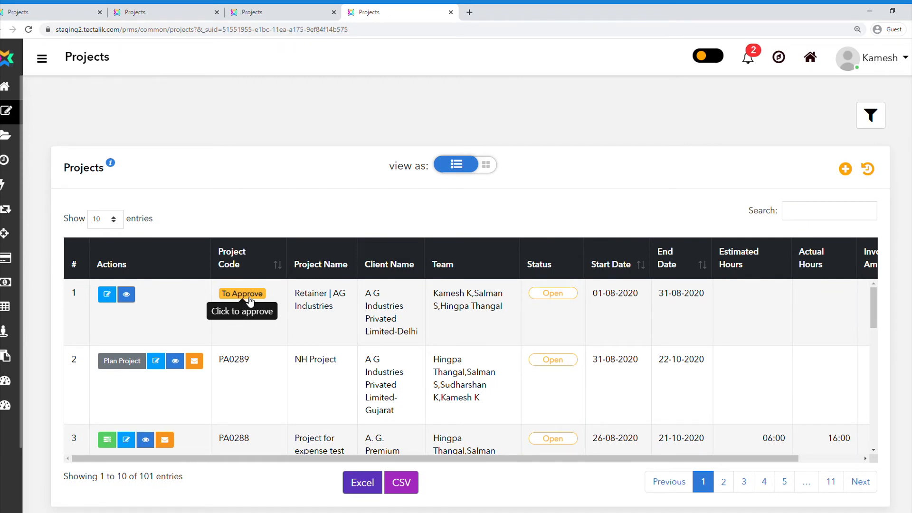
- Open the Retainer | AG Industries project awaiting approval and approve its project details
left_click(250, 301)
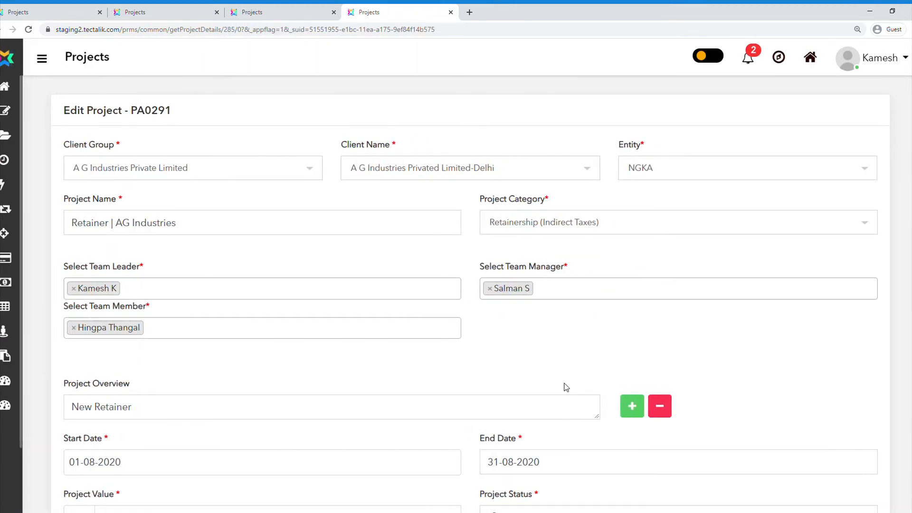
scroll(558, 375, "down", 2)
scroll(559, 374, "down", 3)
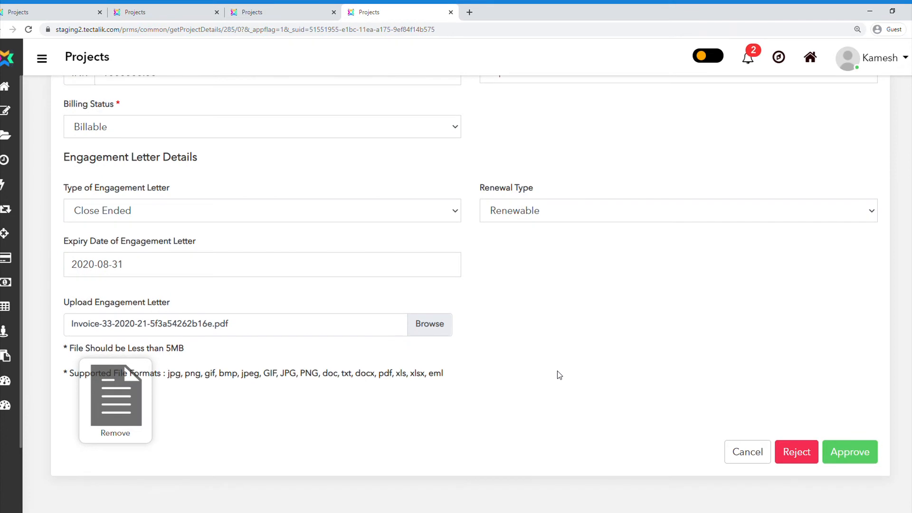
left_click(848, 452)
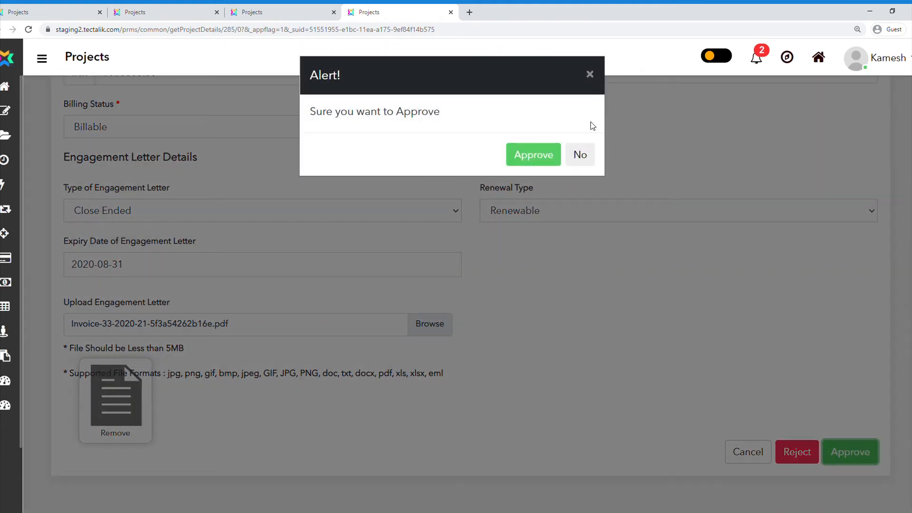
left_click(531, 156)
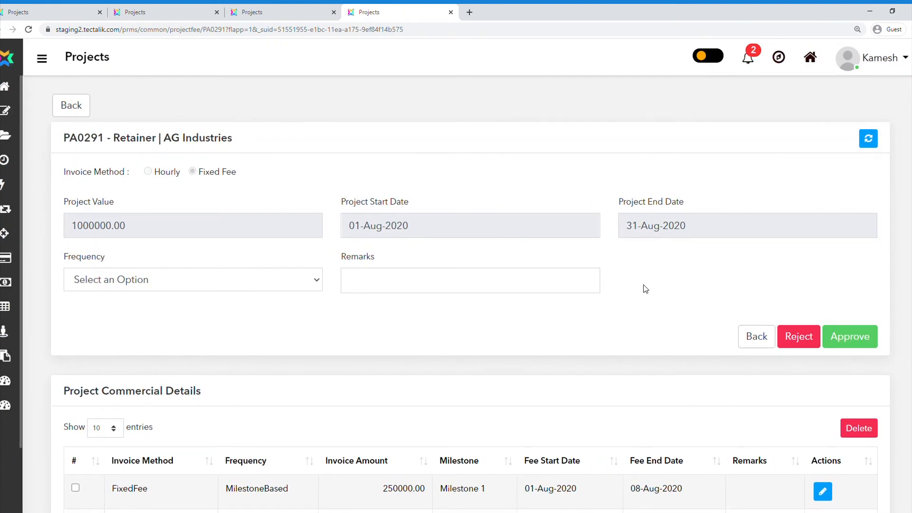
- Approve the retainer project's milestone-based commercial details and check its entry in the projects list
scroll(646, 289, "down", 3)
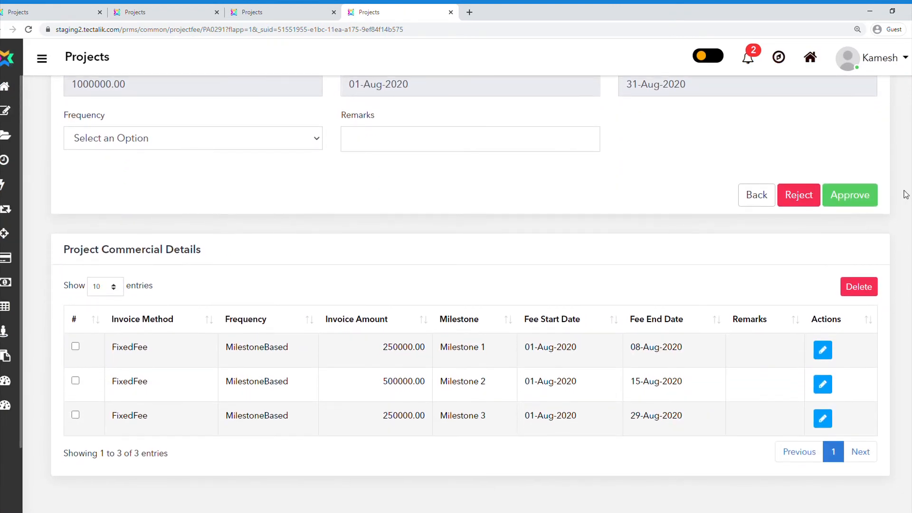
left_click(848, 195)
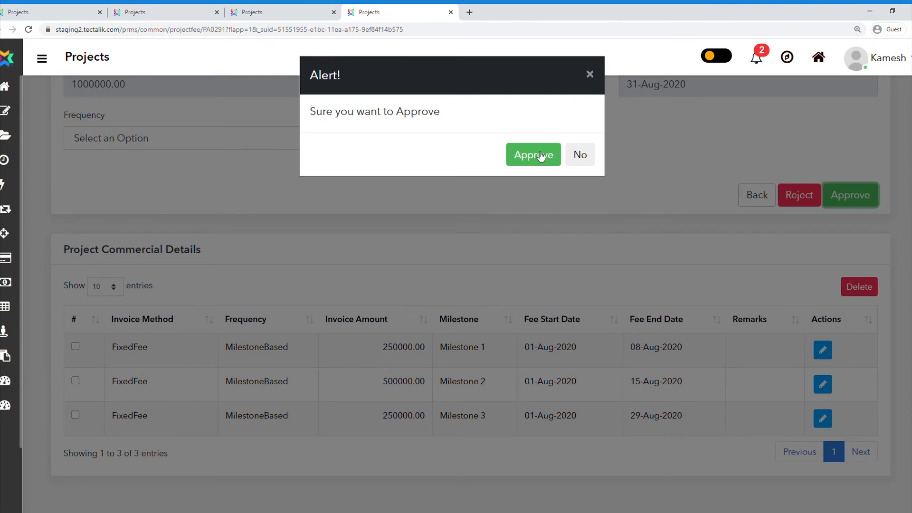
left_click(538, 153)
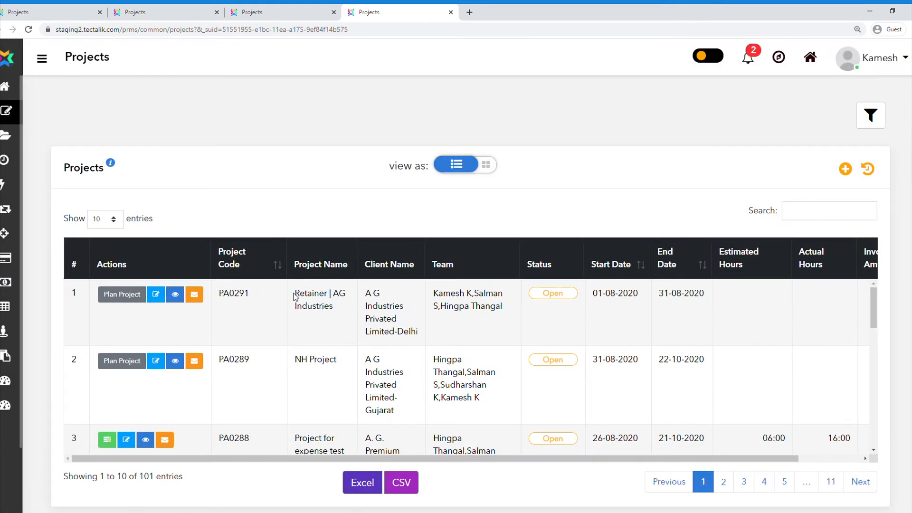
left_click_drag(295, 297, 354, 309)
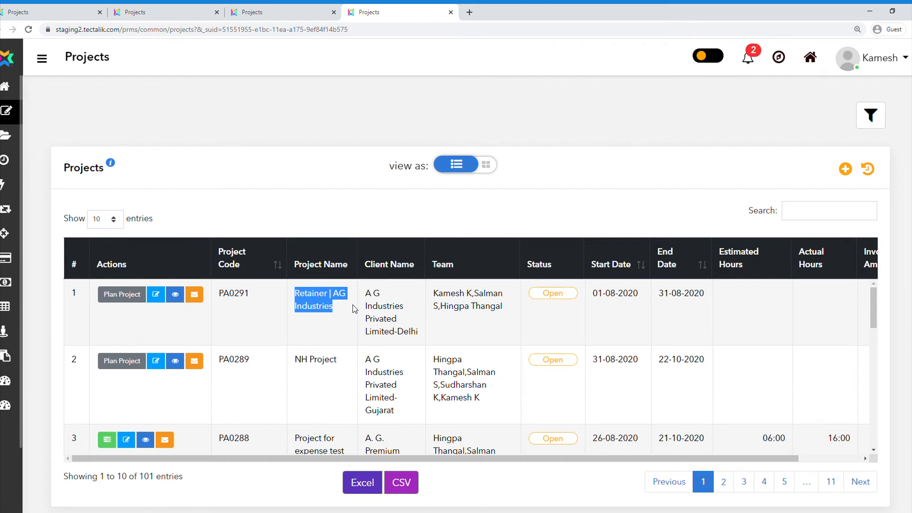
- Switch to the browser session of the Compliances project's team leader and open the projects list
key("ctrl+2")
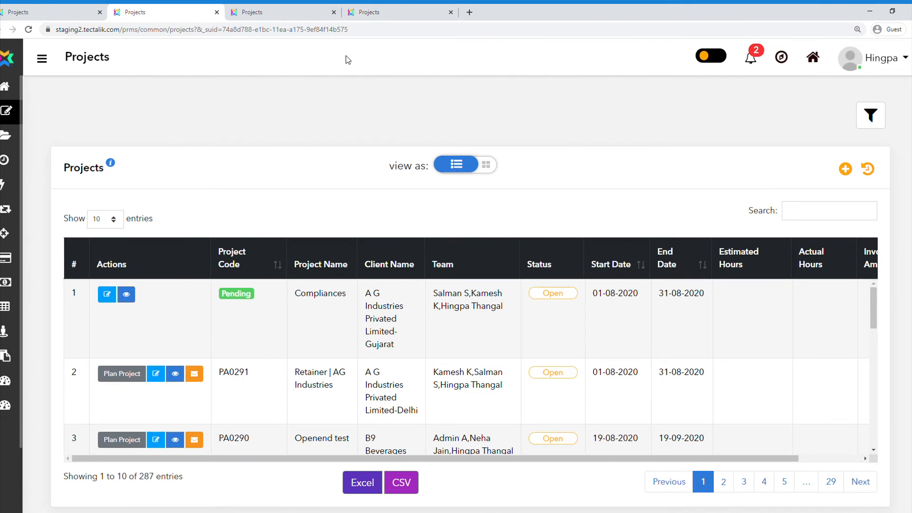
left_click(306, 9)
mouse_move(30, 141)
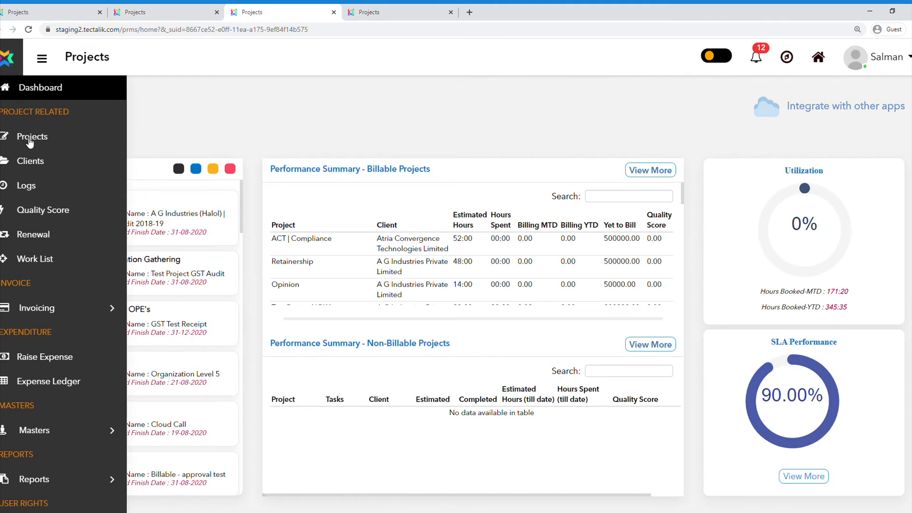
left_click(30, 142)
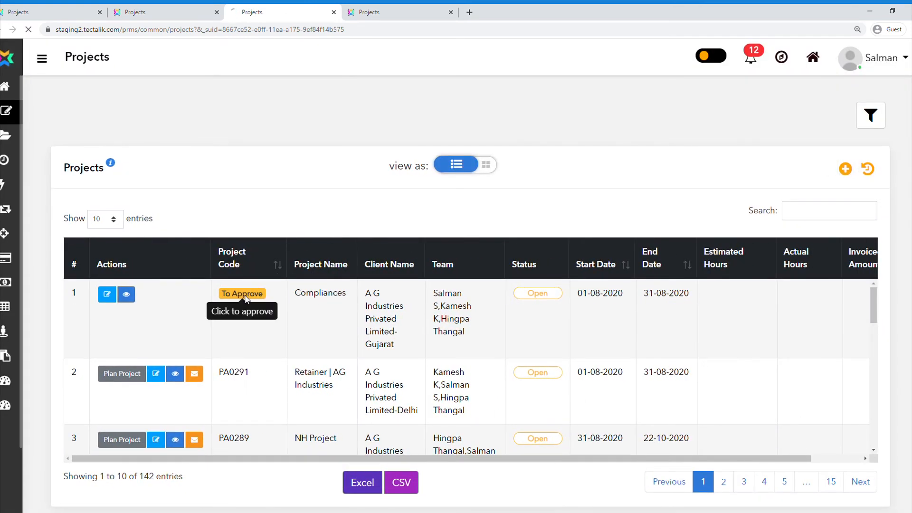
- Reject the Compliances project awaiting approval with the reason "Billing status is wrong, EL to be uploaded"
left_click(244, 294)
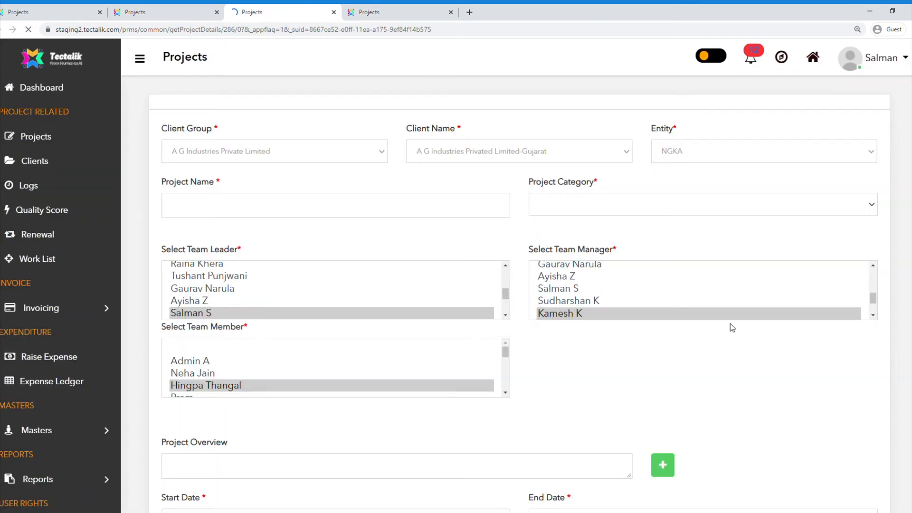
scroll(731, 327, "down", 4)
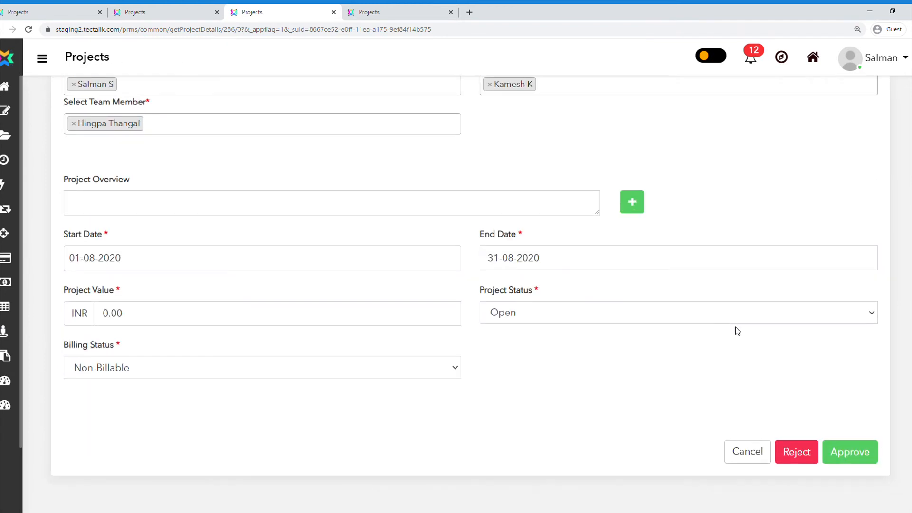
left_click(800, 452)
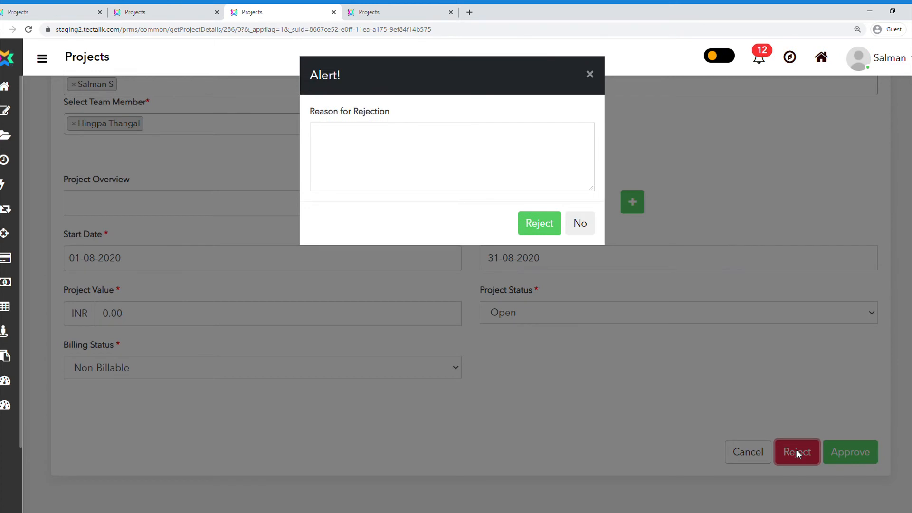
left_click(428, 152)
type("Billing statu")
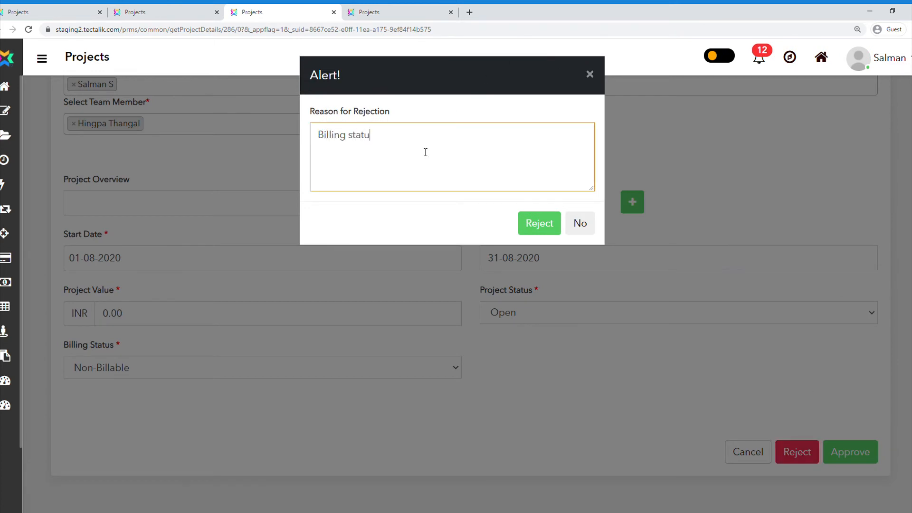
type("s is wrong, EL to be uploaded")
left_click(546, 224)
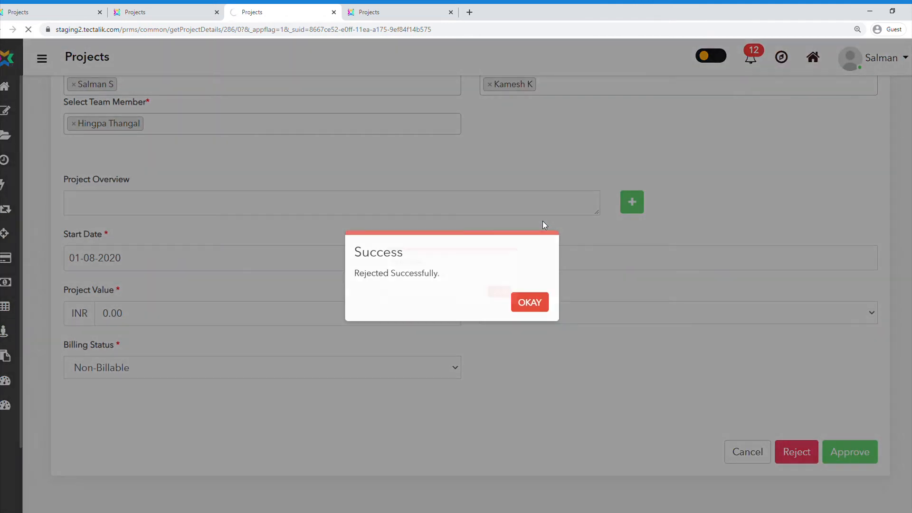
left_click(536, 305)
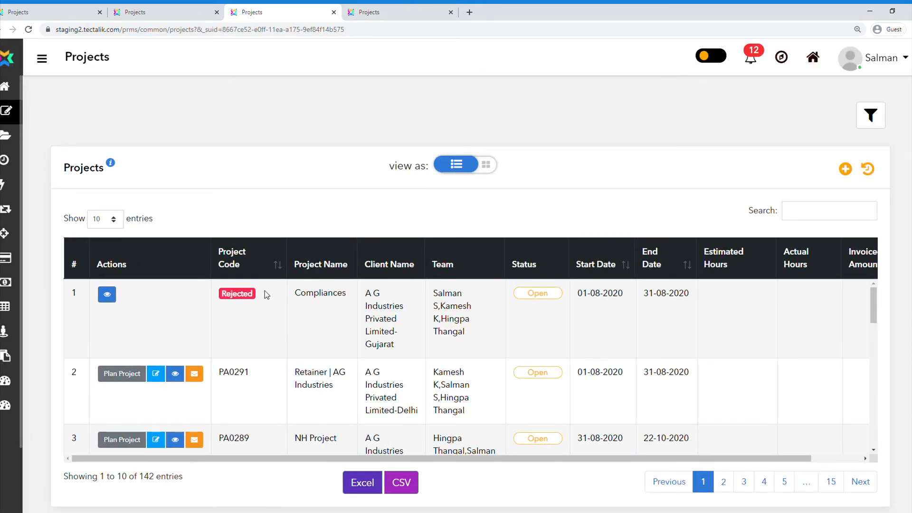
- Switch to the project creator's session, refresh the projects list and open the rejected Compliances project to review its rejection reason
left_click(192, 9)
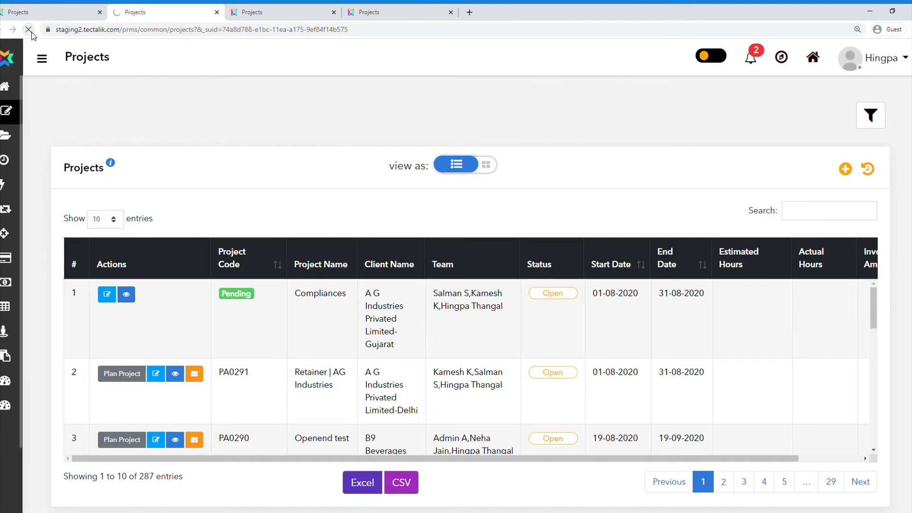
left_click(30, 32)
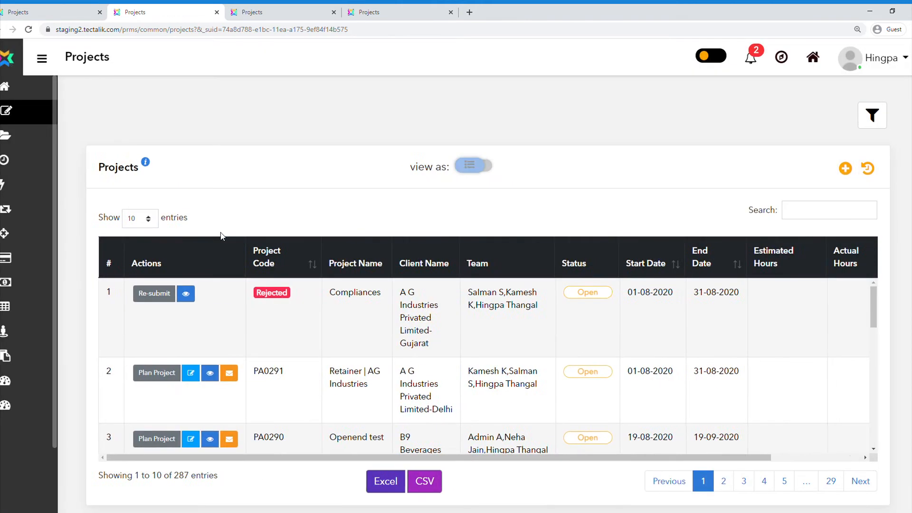
left_click(122, 297)
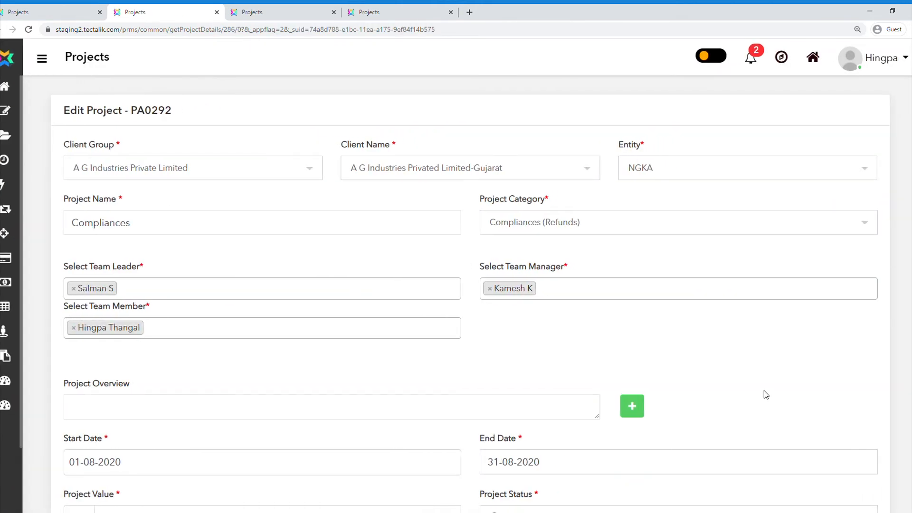
scroll(765, 394, "down", 6)
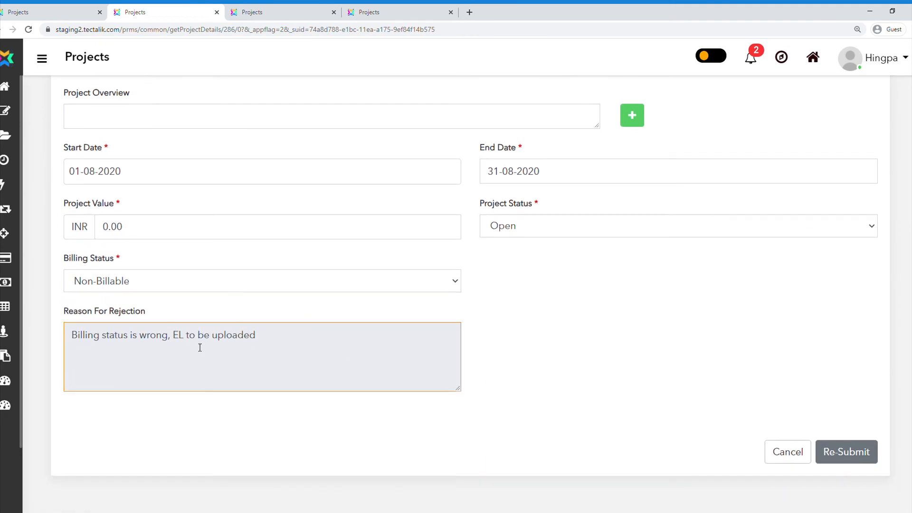
- Re-submit the Compliances project for approval and check its entry in the team leader's projects list
left_click(440, 293)
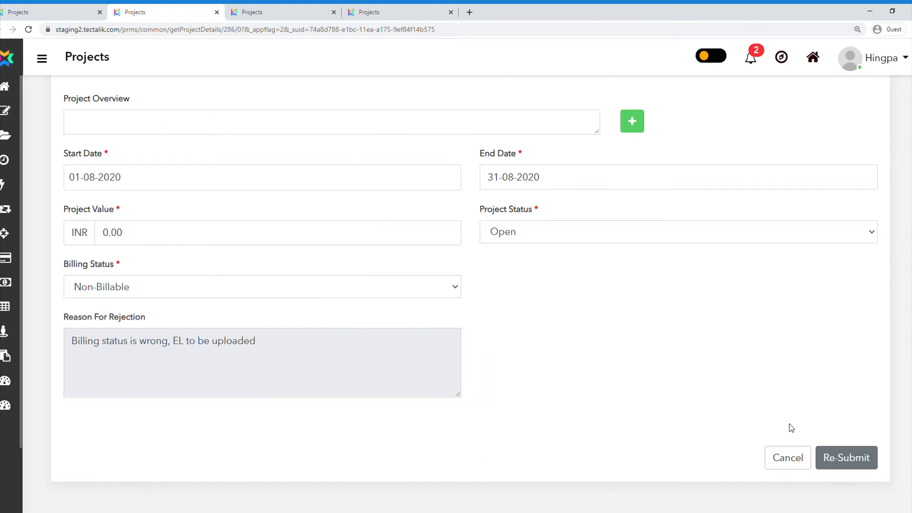
left_click(850, 459)
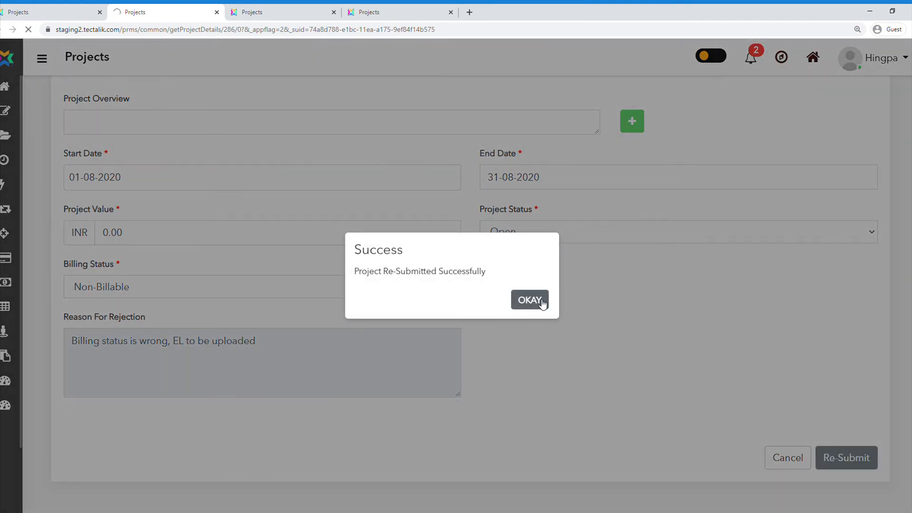
left_click(542, 302)
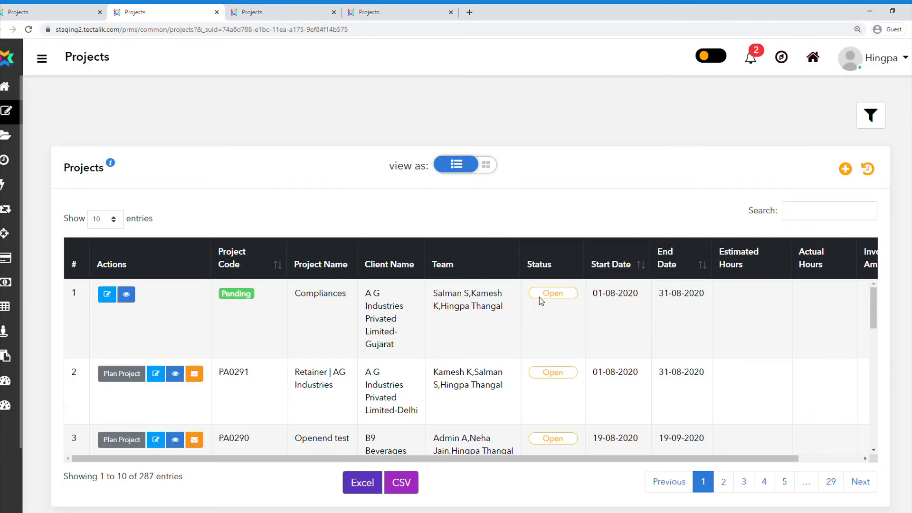
left_click(283, 14)
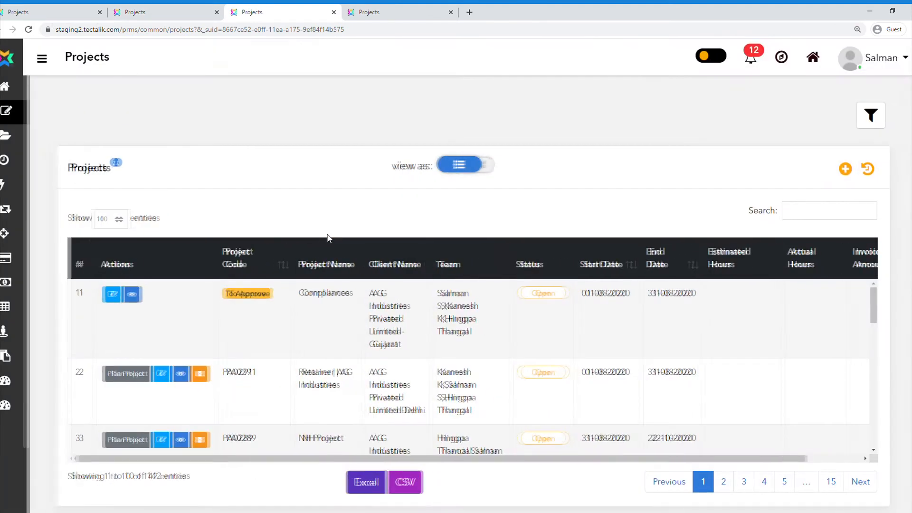
- Reopen the Compliances project in its creator's session and try to update it with another team member in place of the logged-in one
left_click(174, 12)
left_click(108, 295)
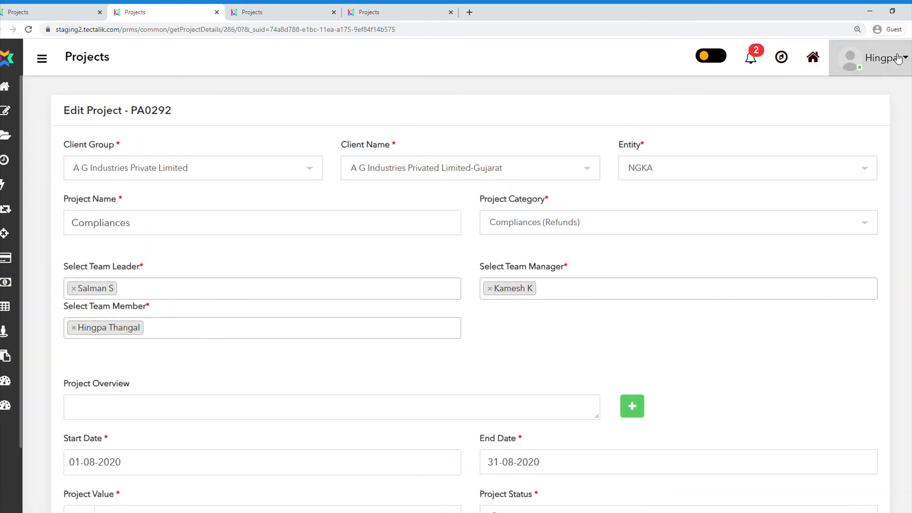
left_click(73, 328)
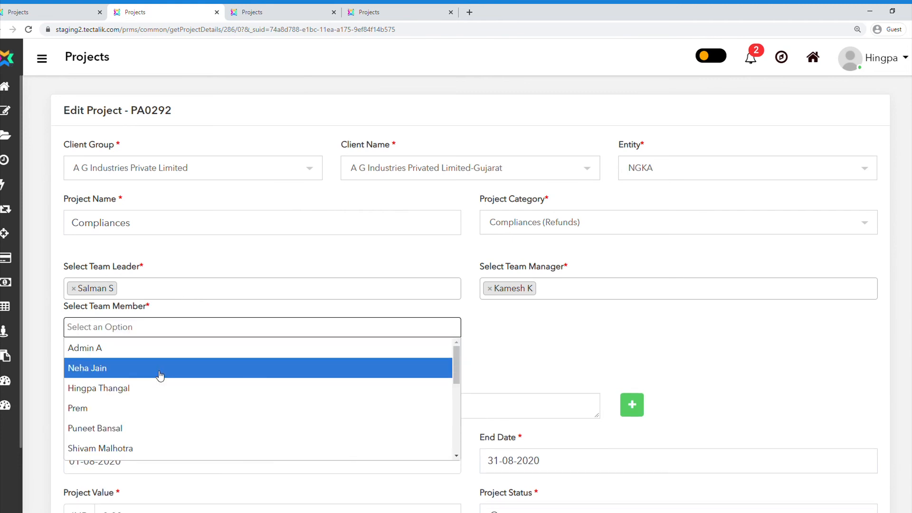
left_click(161, 375)
scroll(719, 350, "down", 4)
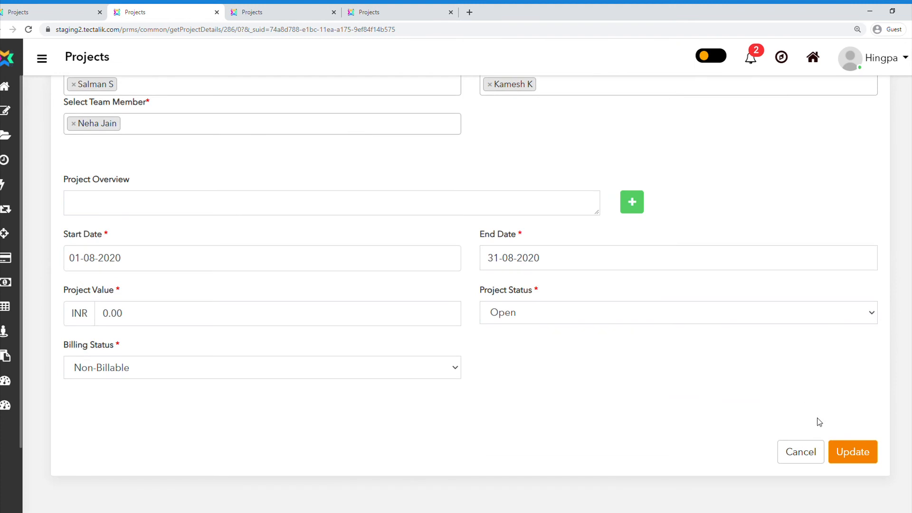
left_click(853, 449)
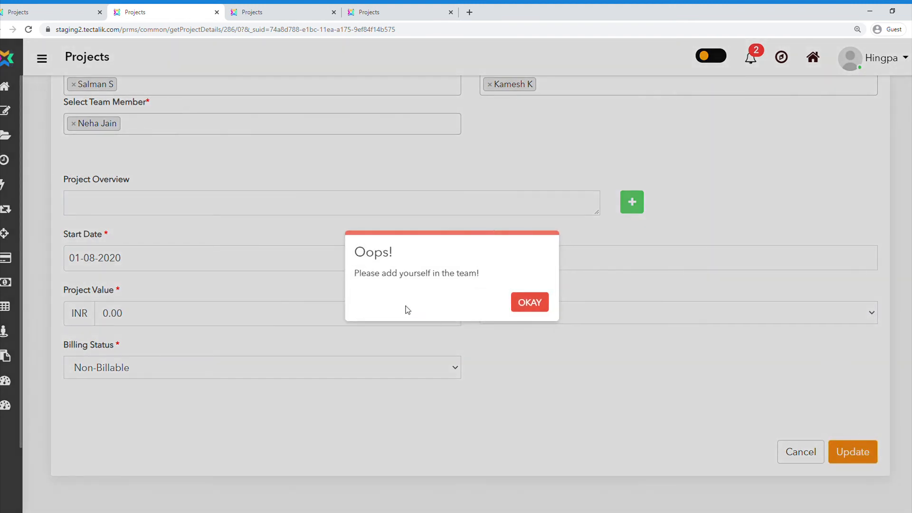
left_click_drag(352, 272, 481, 286)
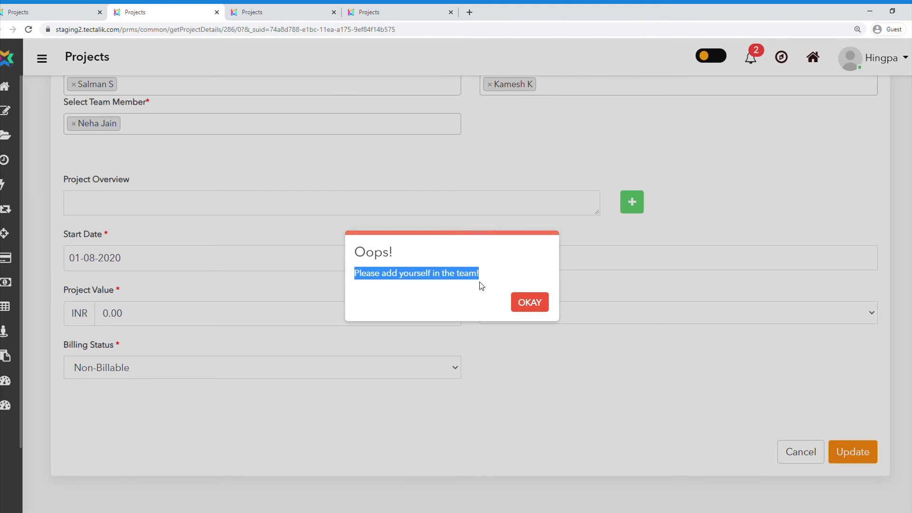
left_click(529, 303)
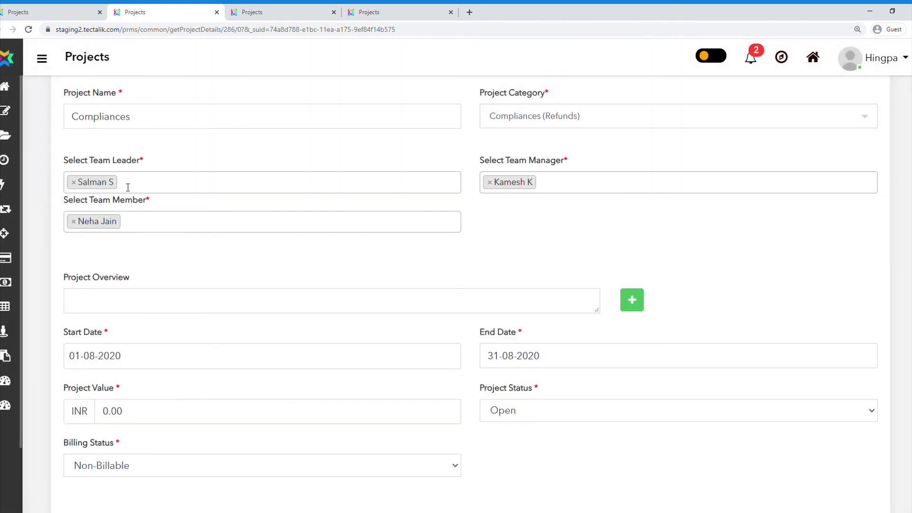
- Put the logged-in user back as the Compliances project's team member and update the project
left_click(143, 218)
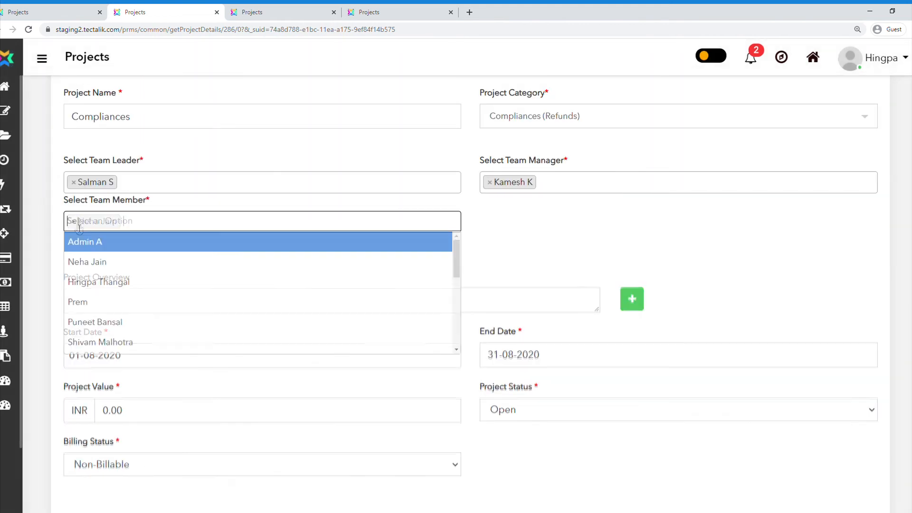
left_click(122, 281)
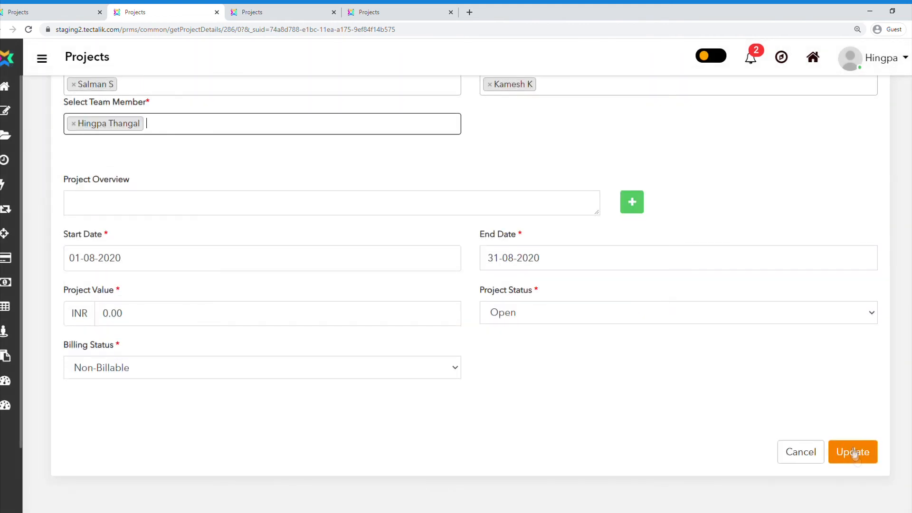
left_click(854, 453)
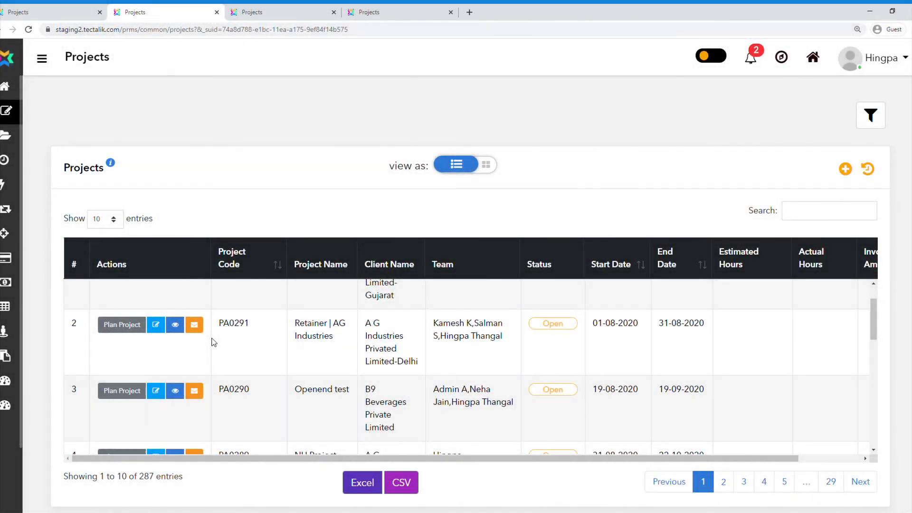
- Plan the Retainer | AG Industries project using the existing Retainership template
scroll(212, 342, "up", 1)
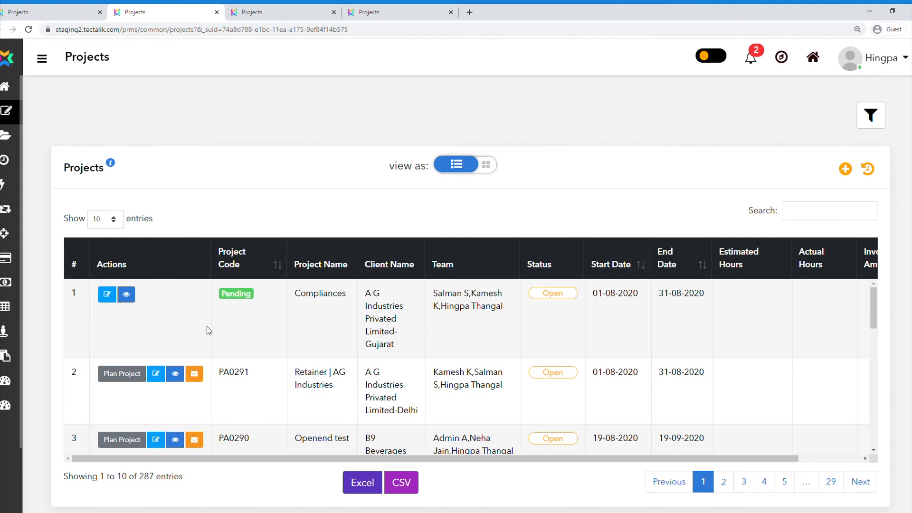
left_click(127, 376)
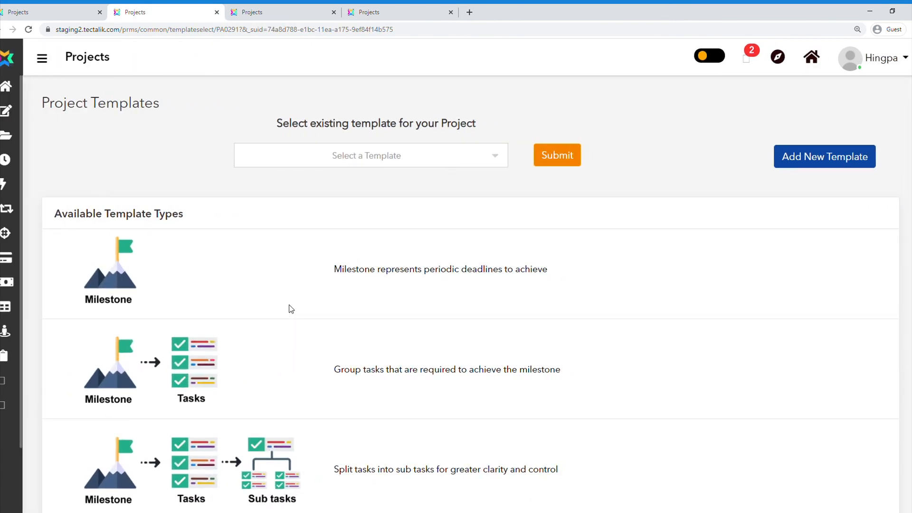
left_click(389, 157)
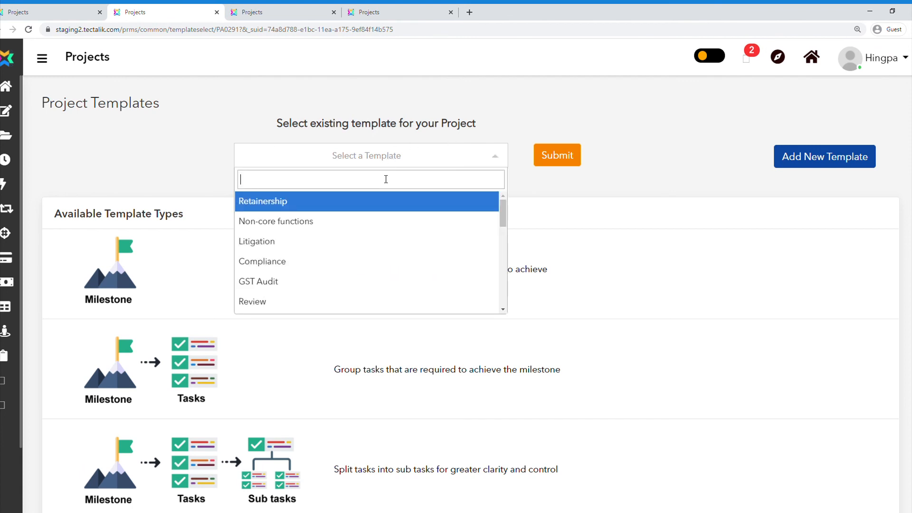
left_click(352, 199)
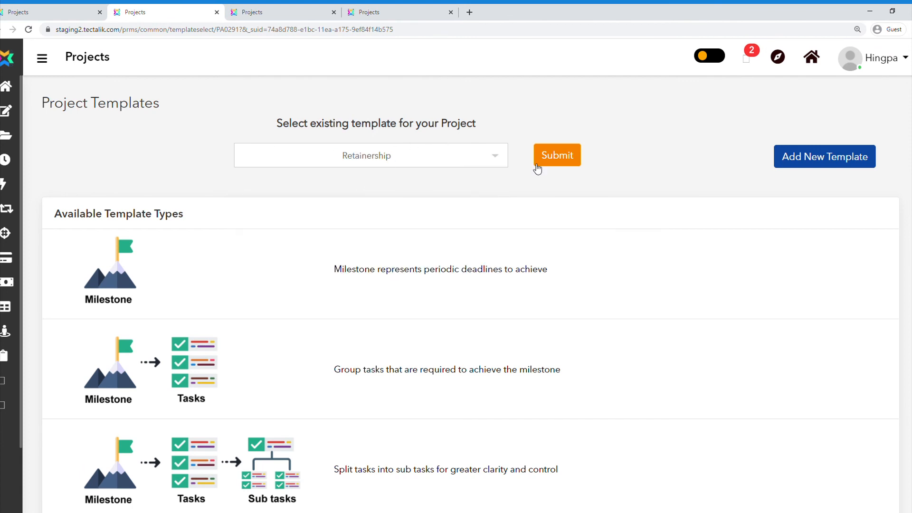
left_click(559, 154)
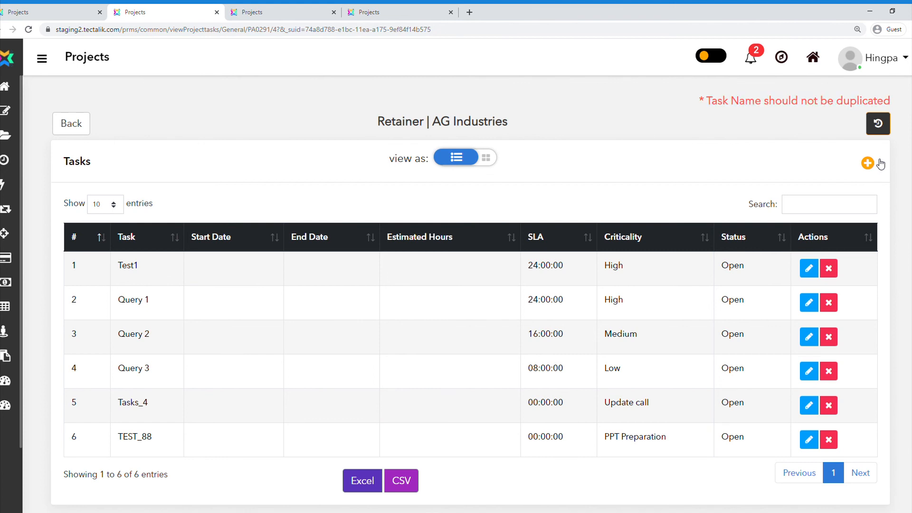
- Edit the Test1 task with start date 01-08-2020 and end date 31-08-2020, keeping its criticality at High
left_click(809, 269)
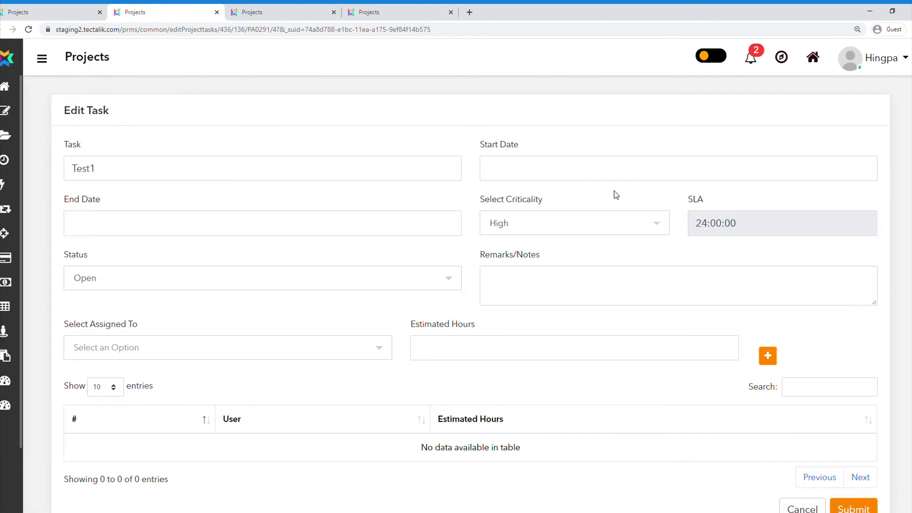
left_click(609, 176)
left_click(594, 221)
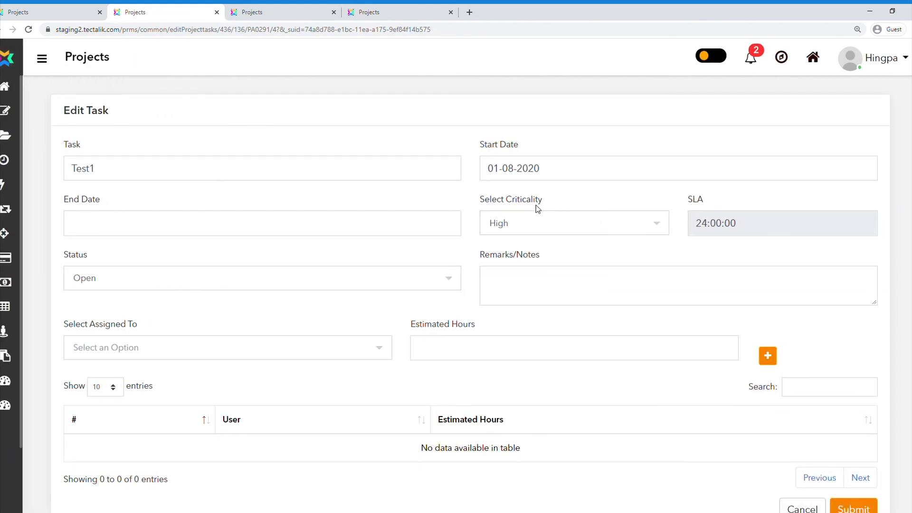
left_click(414, 238)
left_click(92, 344)
left_click(550, 223)
left_click(550, 223)
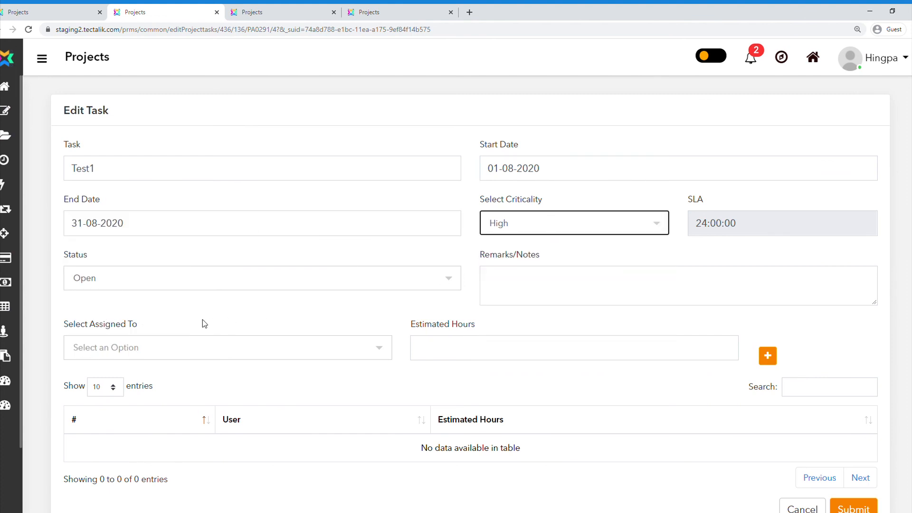
- Assign the Test1 task to the project's first listed team member with 10 estimated hours, submit it and return to the projects list
left_click(159, 357)
left_click(145, 399)
left_click(610, 359)
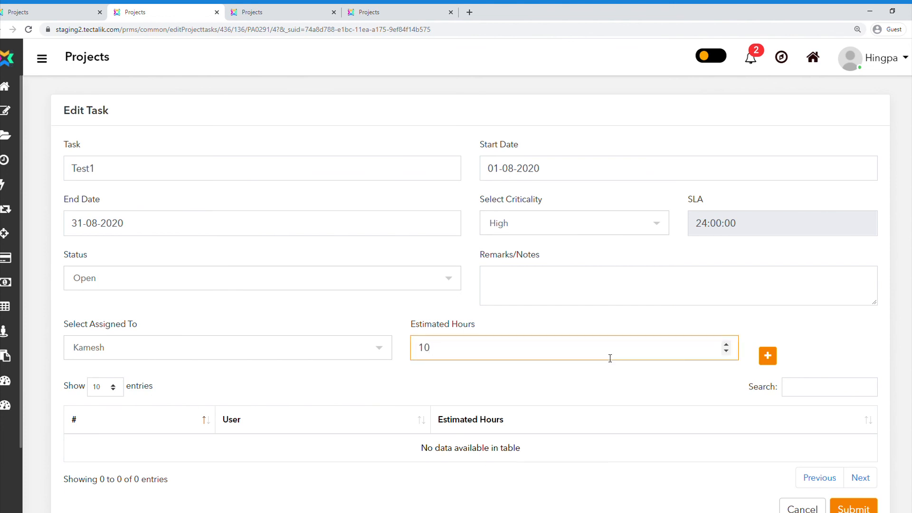
left_click(784, 450)
scroll(783, 450, "down", 2)
left_click(861, 454)
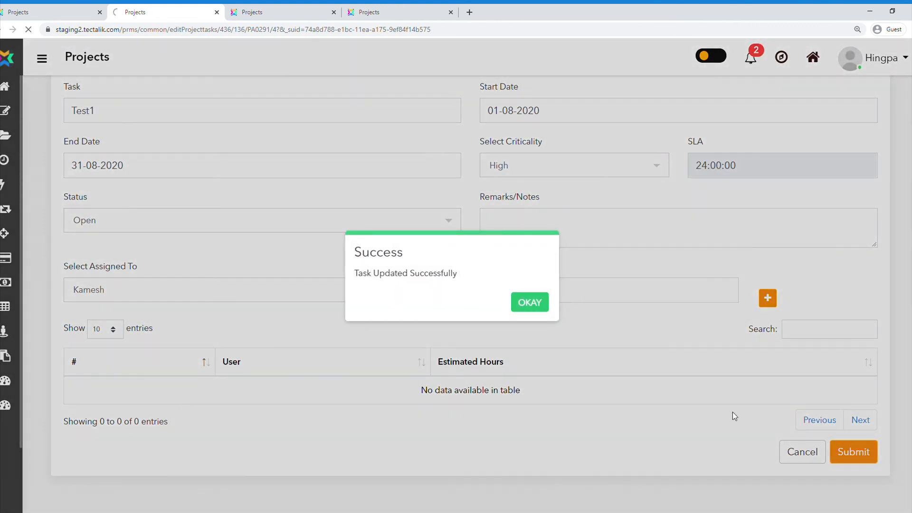
left_click(529, 301)
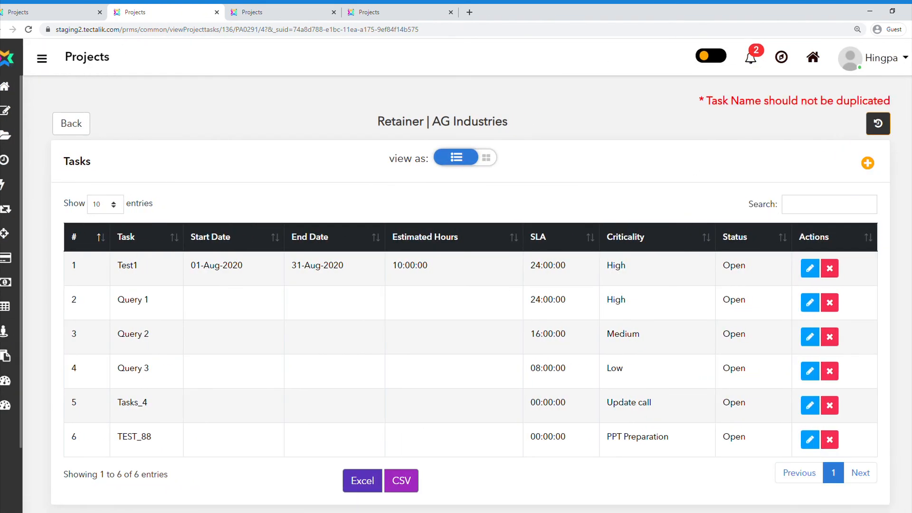
mouse_move(110, 131)
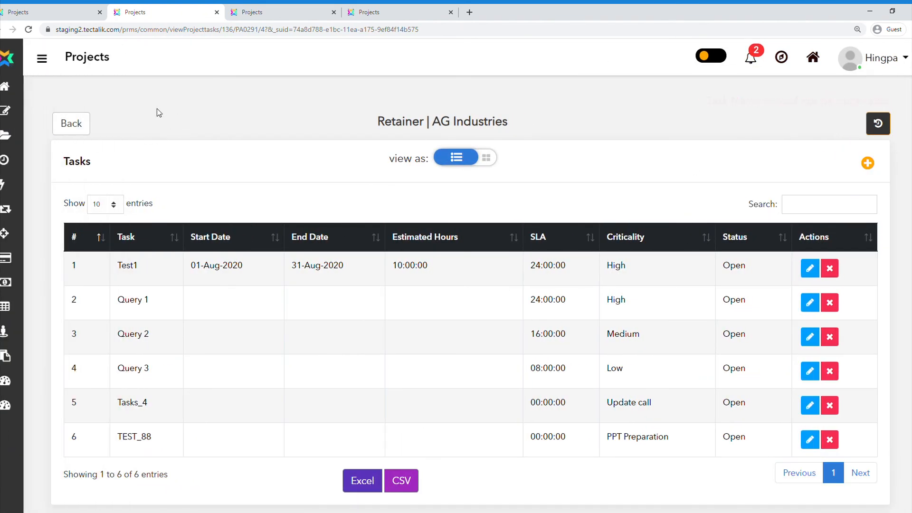
left_click(74, 127)
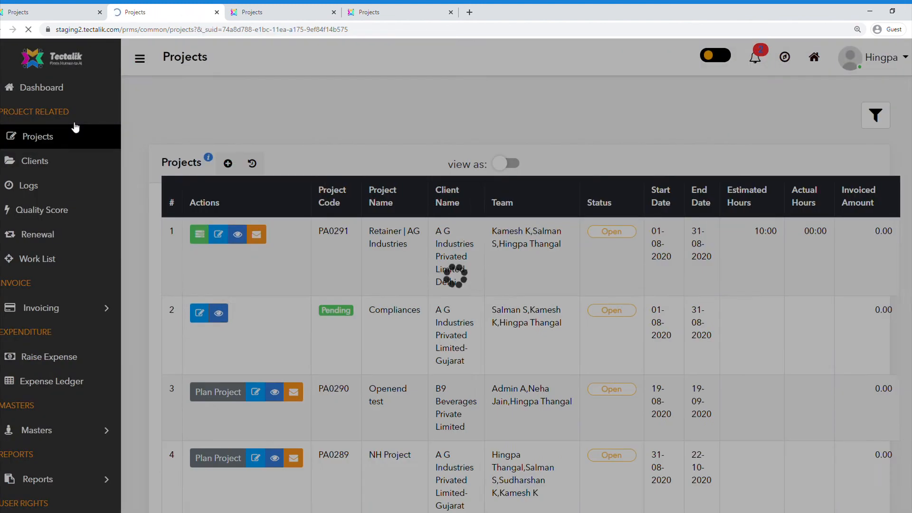